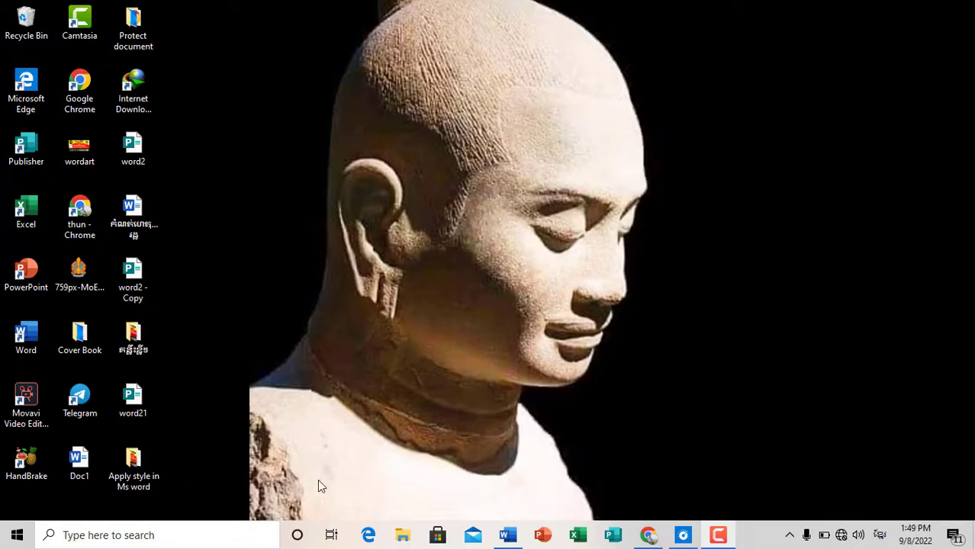
- Search the Start menu for WOR and launch Microsoft Word
left_click(17, 535)
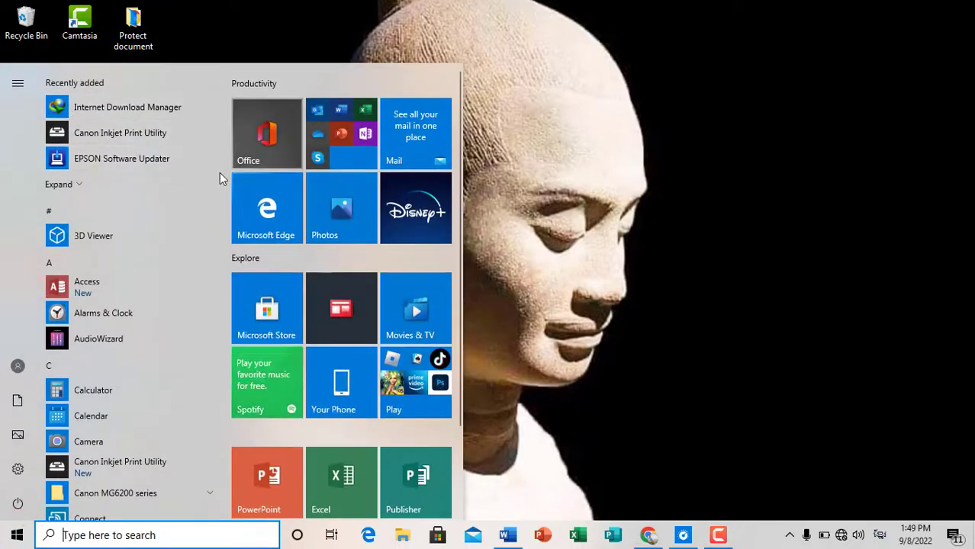
scroll(138, 187, "down", 3)
scroll(137, 188, "down", 3)
scroll(138, 189, "up", 2)
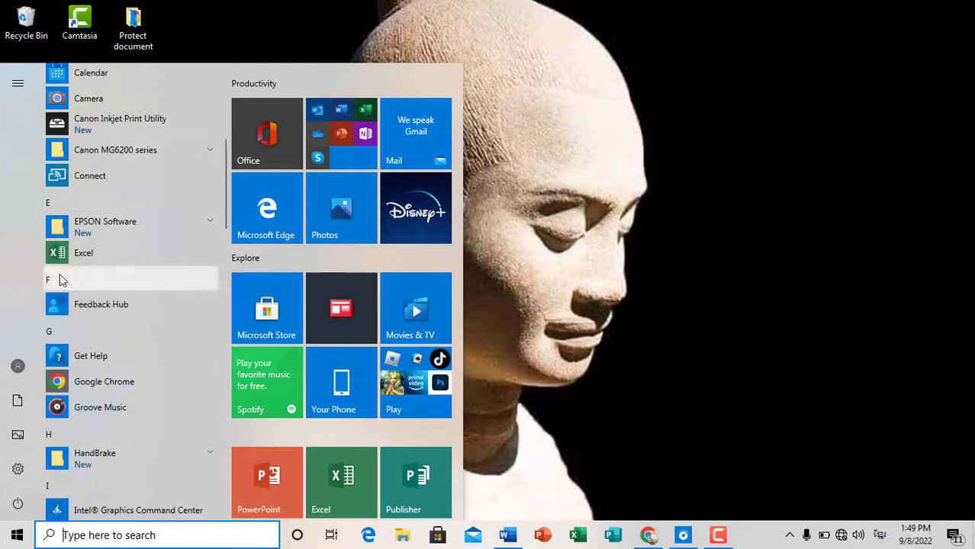
scroll(86, 323, "down", 3)
scroll(86, 323, "down", 5)
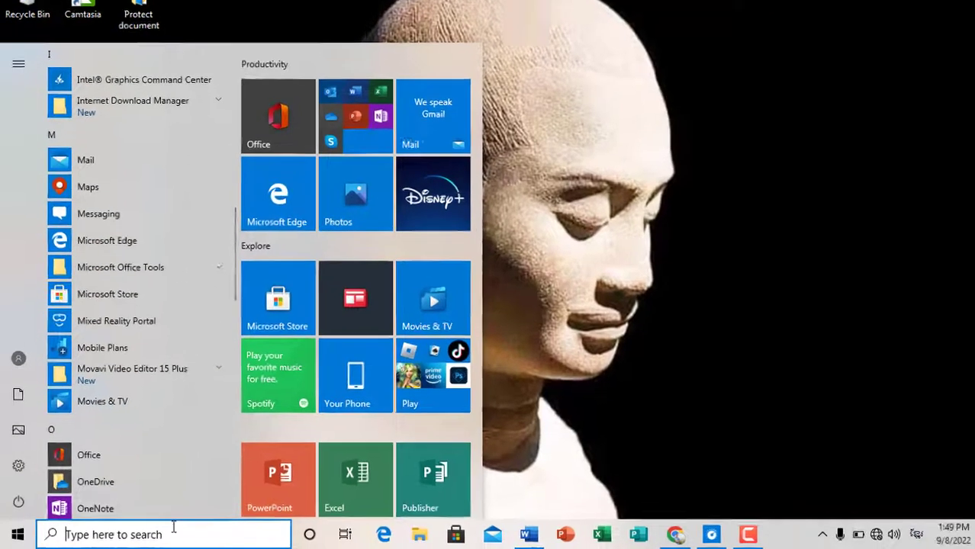
left_click(176, 532)
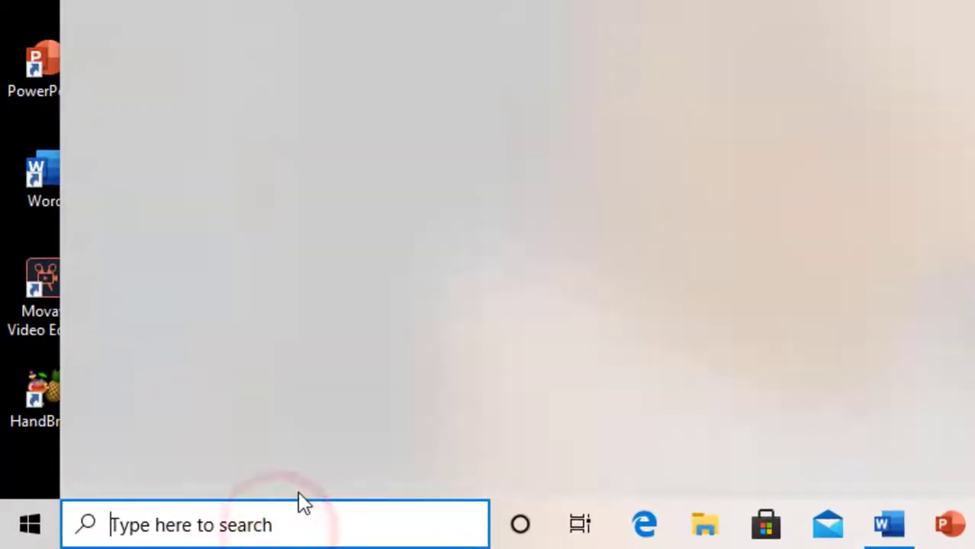
type("ត")
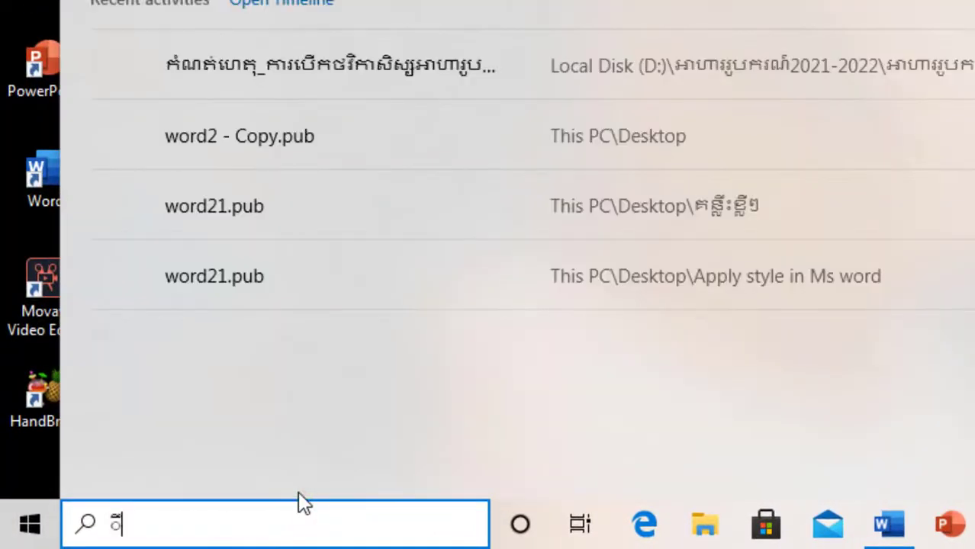
key("BackSpace")
type("W")
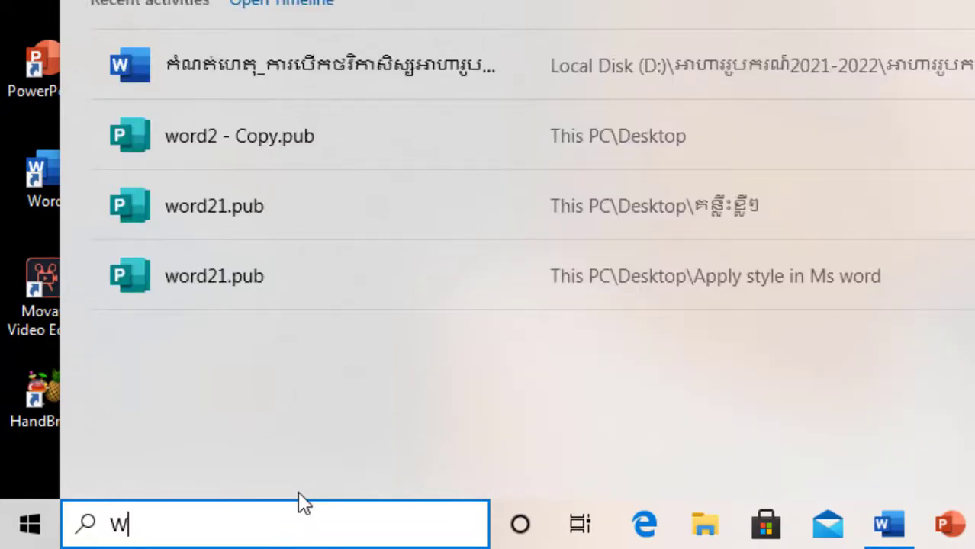
type("OR")
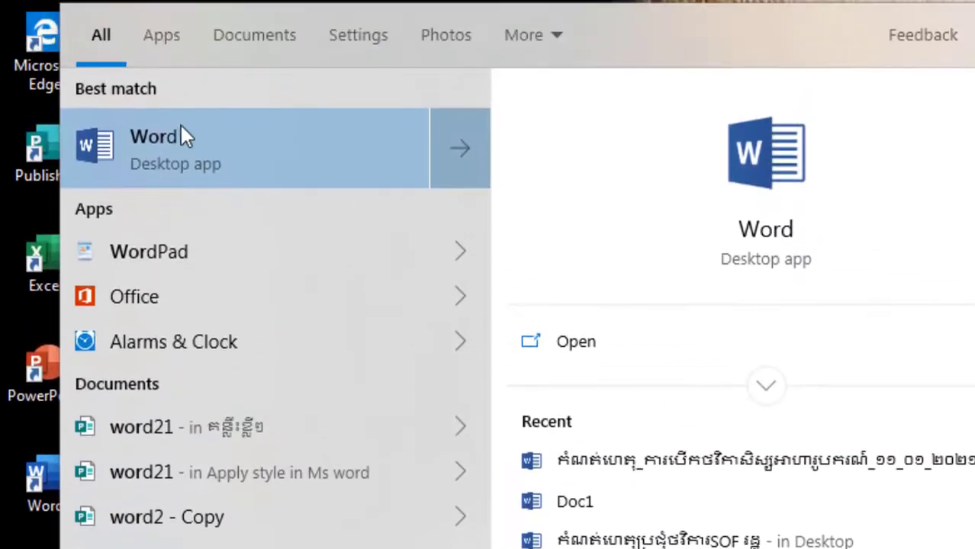
left_click(194, 129)
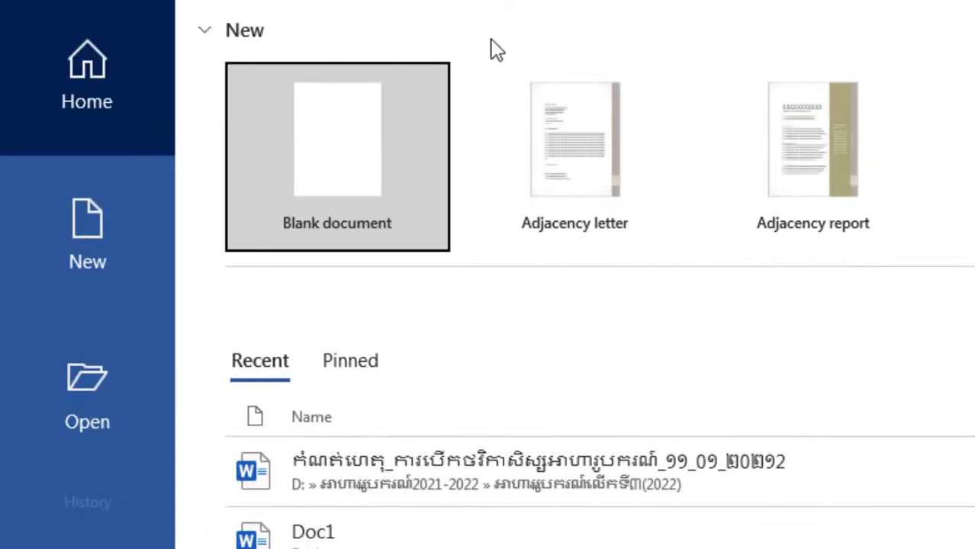
- Create a new blank document from Word's start screen
left_click(363, 142)
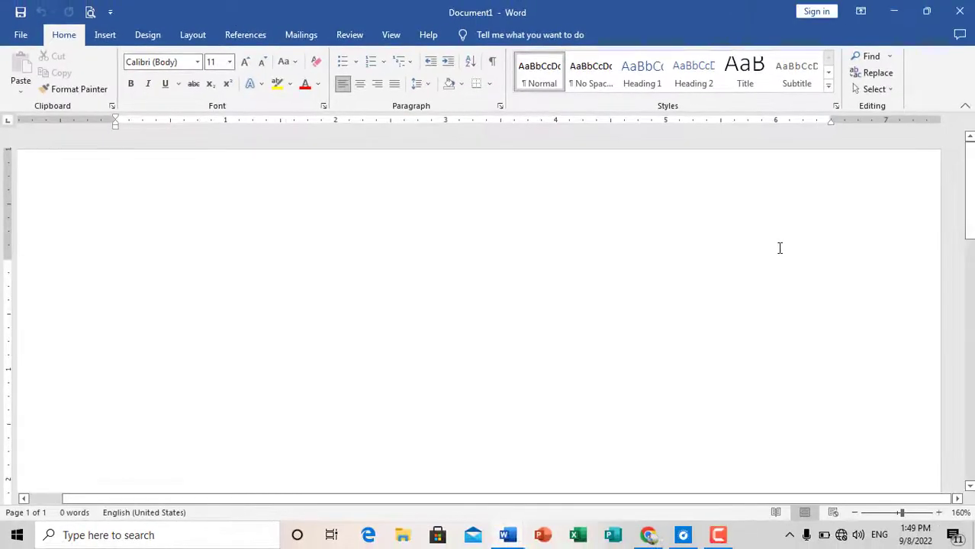
scroll(692, 290, "down", 3, "ctrl")
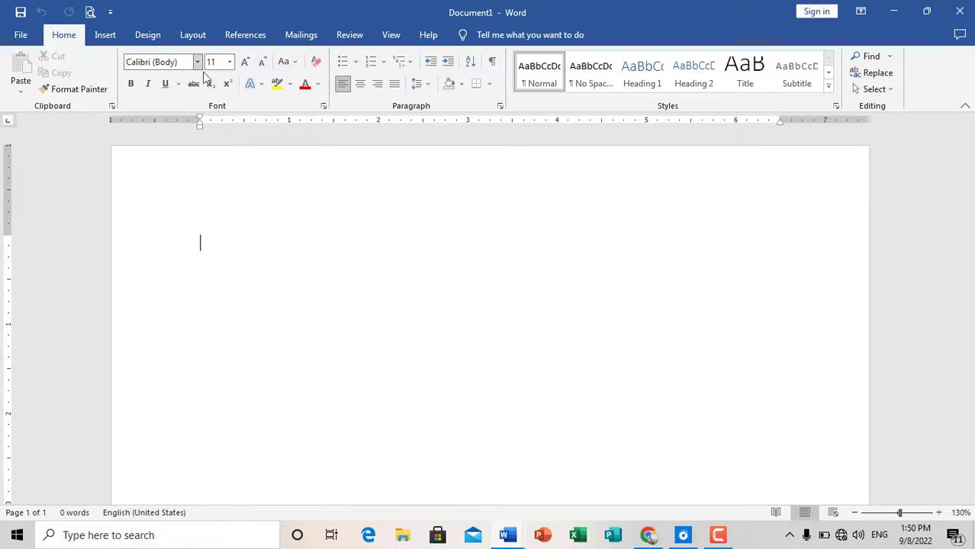
left_click(158, 44)
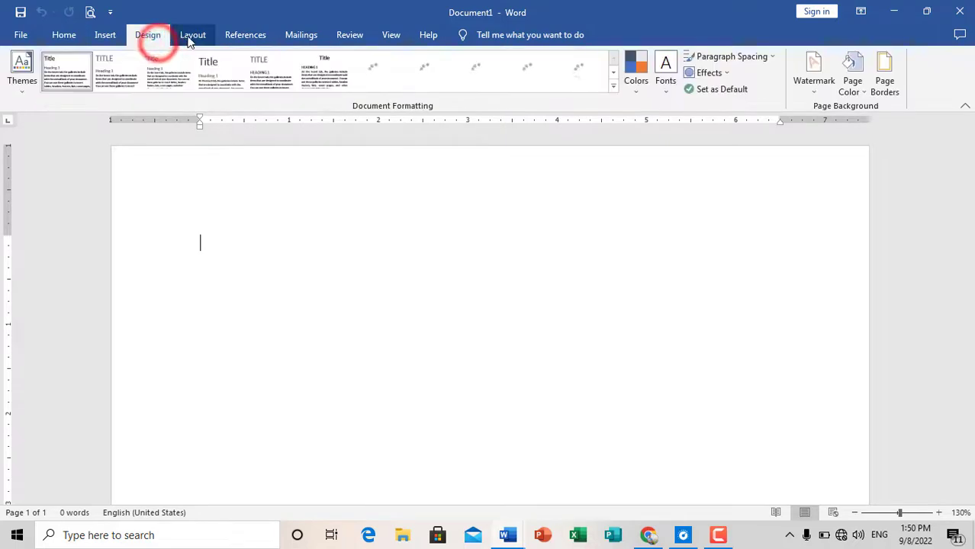
- Set the top, left, bottom and right page margins to 0.5 inch in Page Setup
left_click(190, 35)
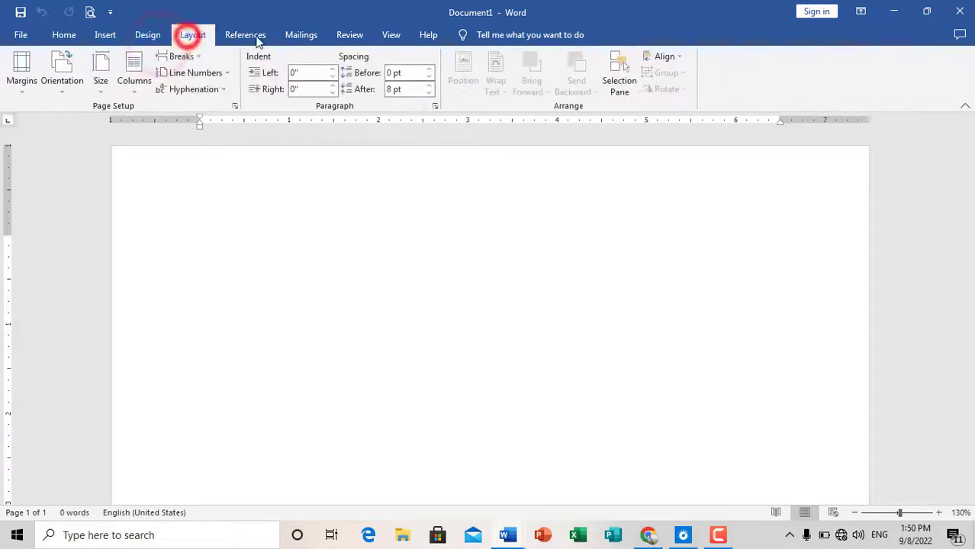
left_click(235, 106)
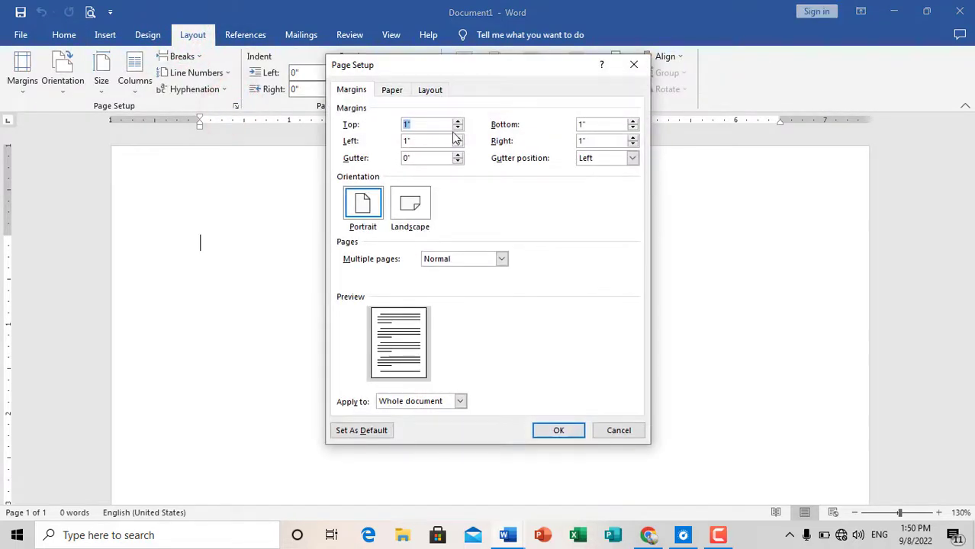
left_click(457, 128)
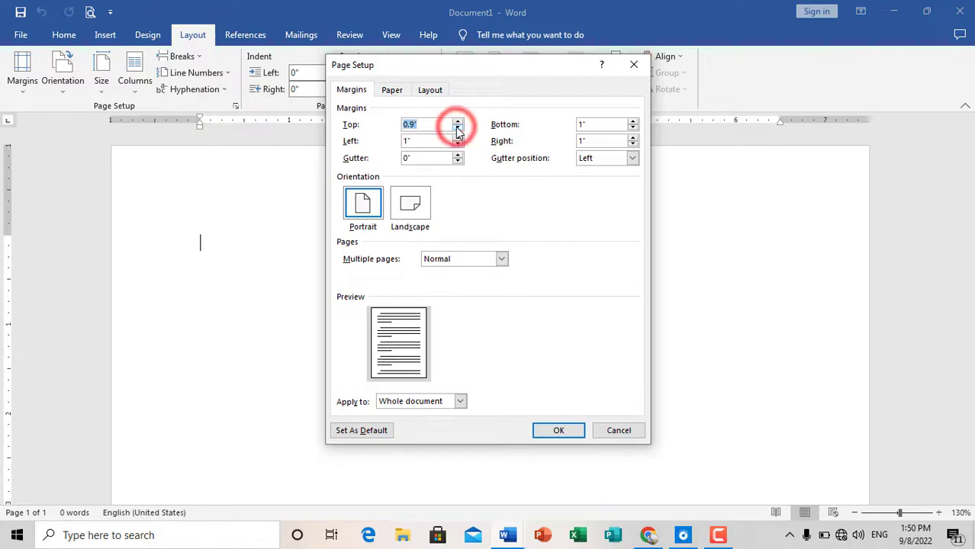
left_click(458, 129)
left_click(458, 128)
left_click(458, 128)
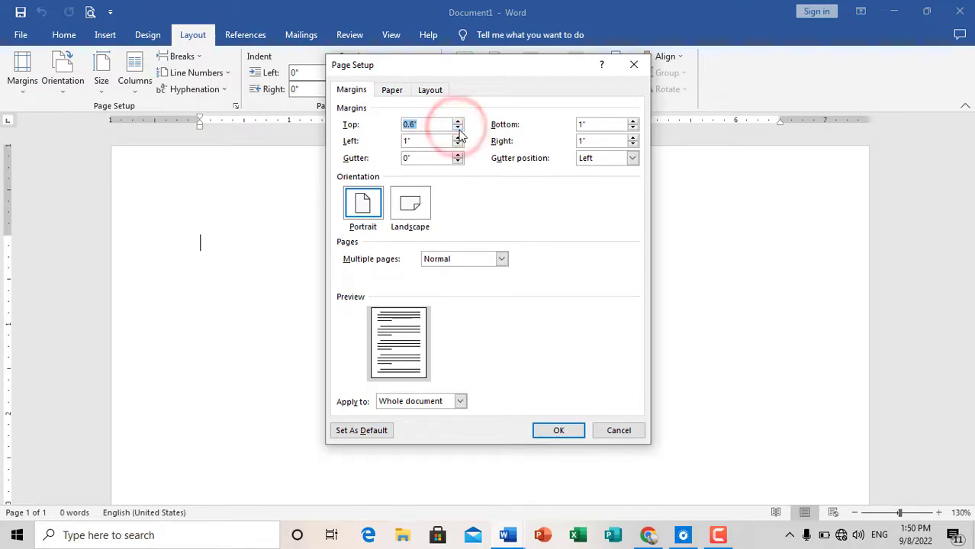
left_click(458, 128)
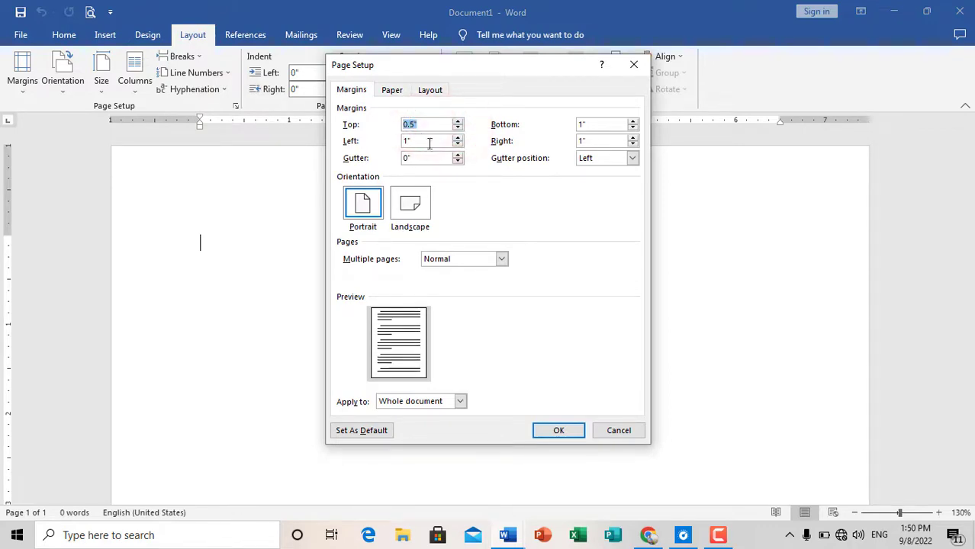
left_click(425, 142)
type("0.5")
left_click(598, 124)
type("0.5")
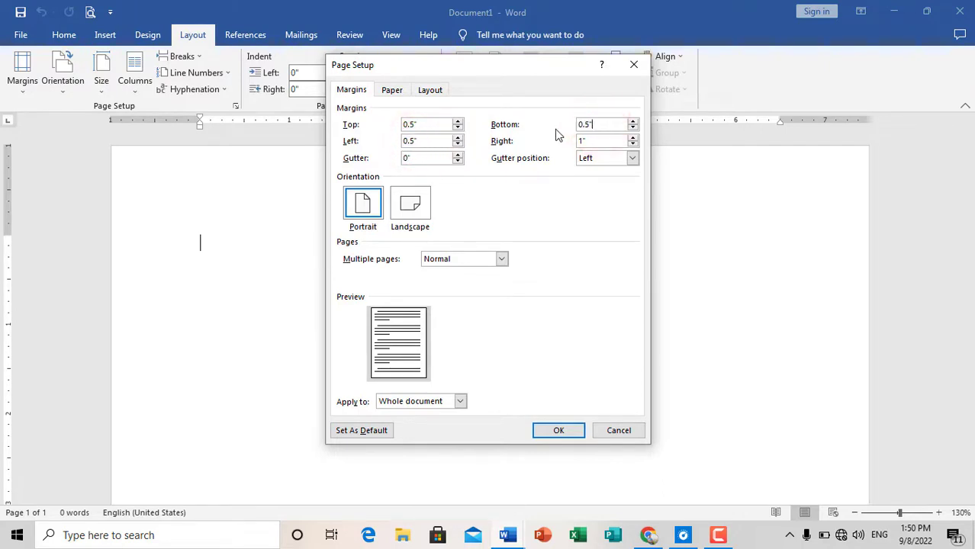
left_click(591, 141)
type("0.5")
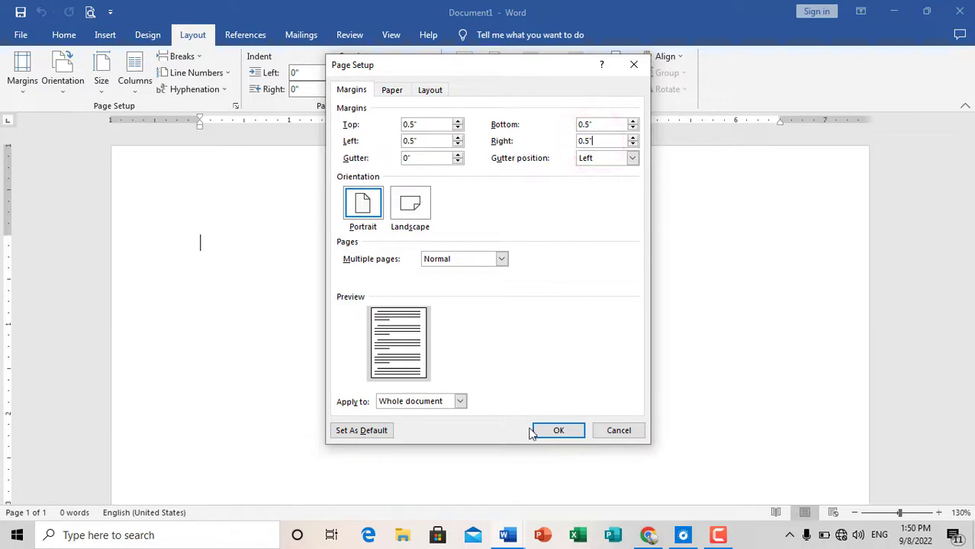
left_click(559, 431)
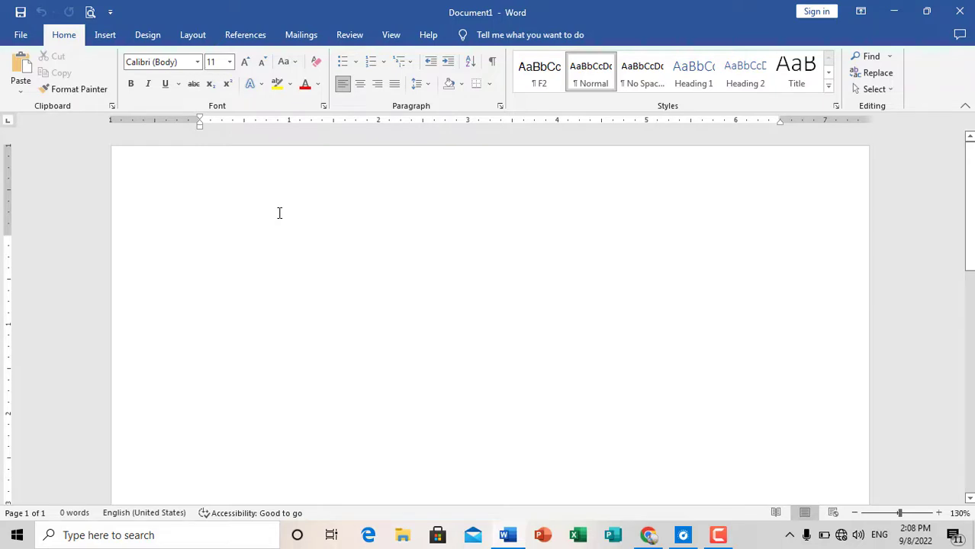
- Type the heading ព្រះរាជាណាចក្រកម្ពុជា on the first line, fixing typing mistakes
type("៨")
key("BackSpace")
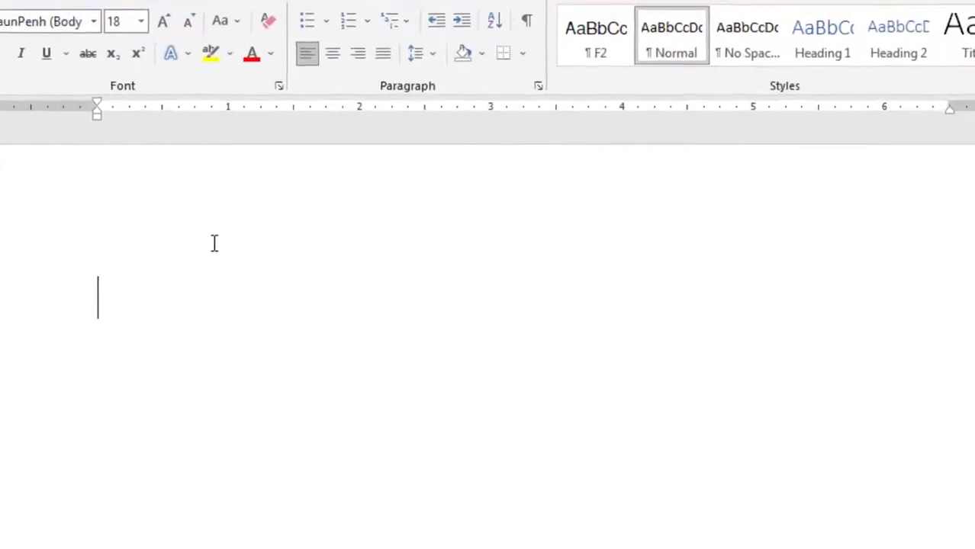
type("ព្រ")
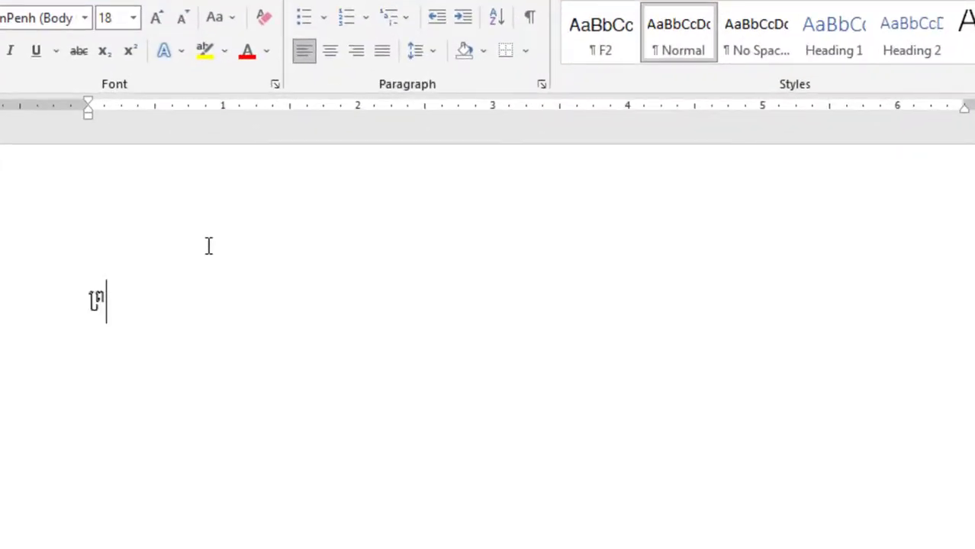
type("អ")
key("BackSpace")
type("អ")
key("BackSpace")
type("ះ")
type("រជា")
key("BackSpace")
key("BackSpace")
type("ា")
scroll(304, 300, "up", 4, "ctrl")
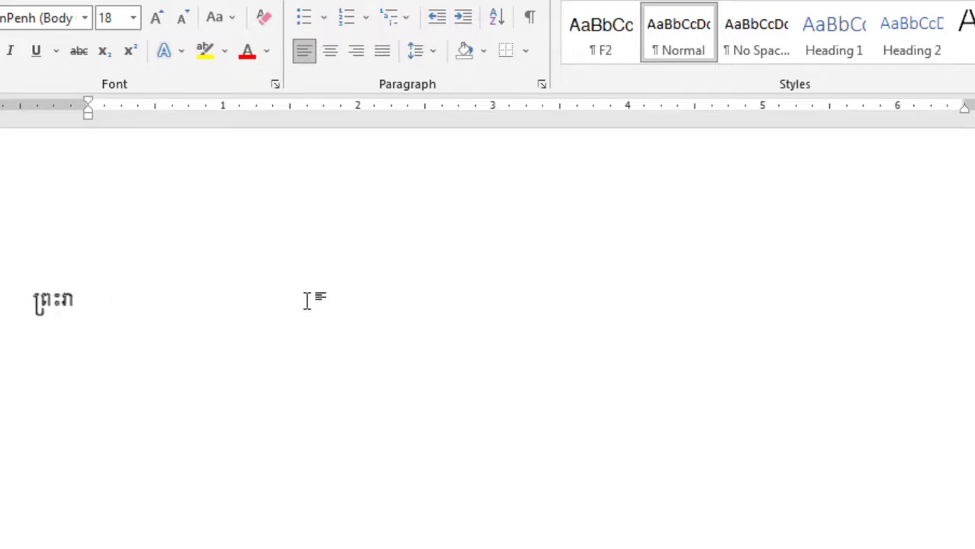
type("ជា")
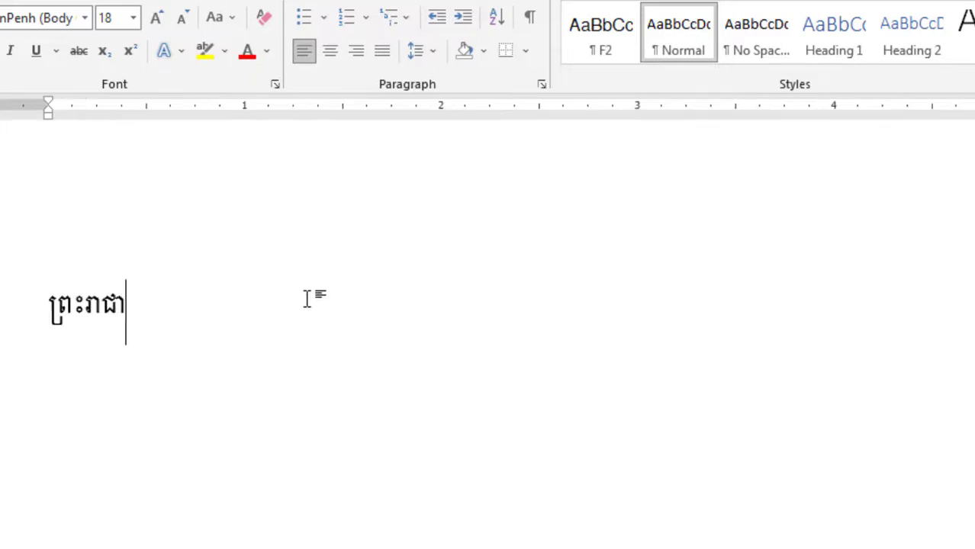
type("ណាច")
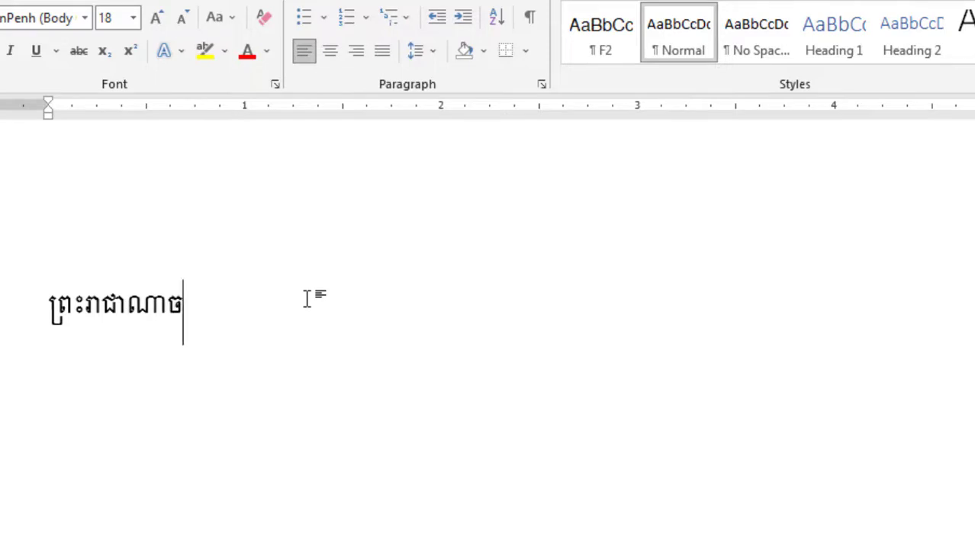
type("ក្រកម្")
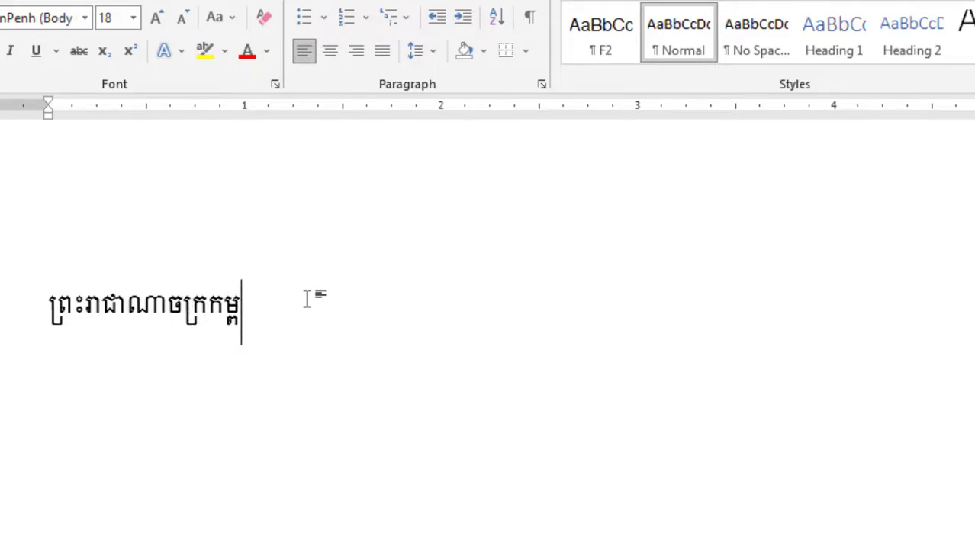
type("ពុជា")
- Add the motto ជាតិ សាសនា ព្រះមហាក្សត្រ on the next line and start a new line
key("Return")
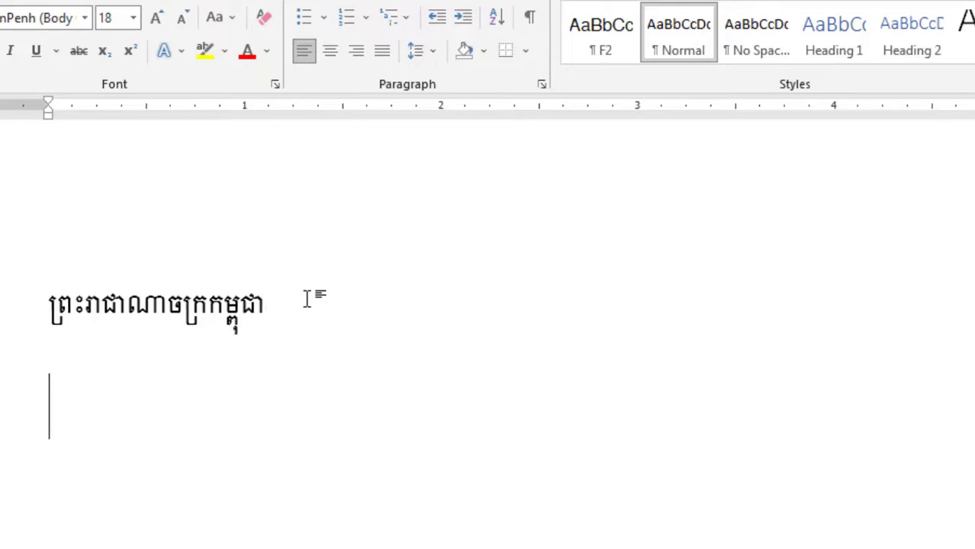
type("ជាតិ")
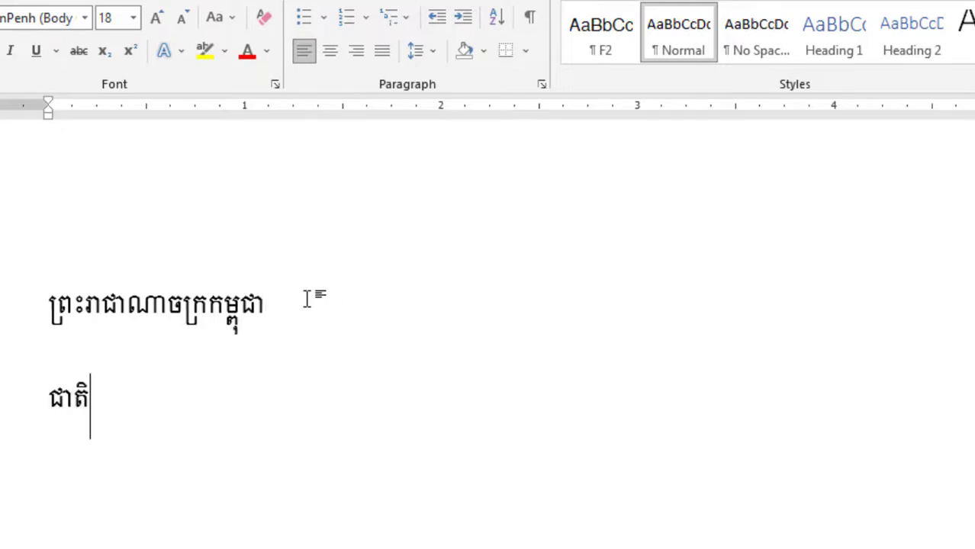
type(" សាស")
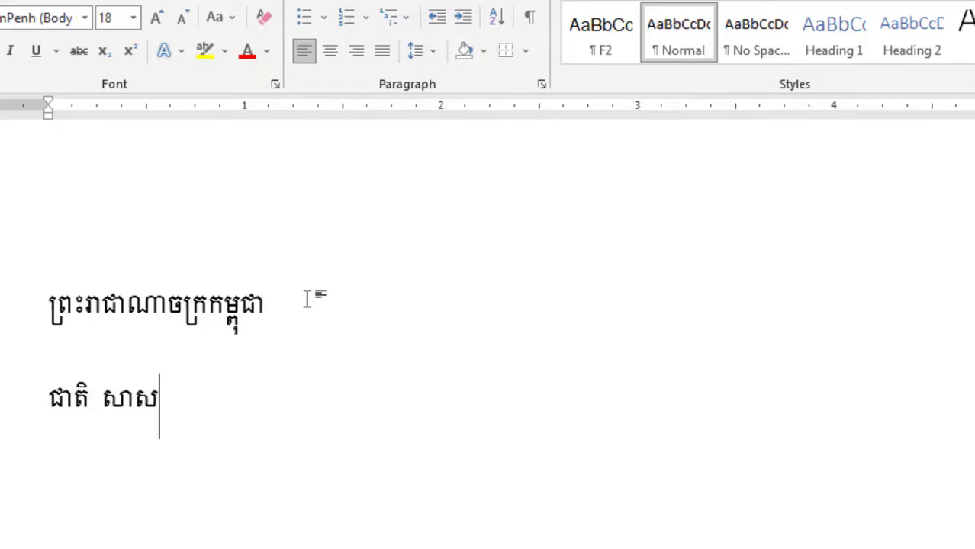
type("នា ព")
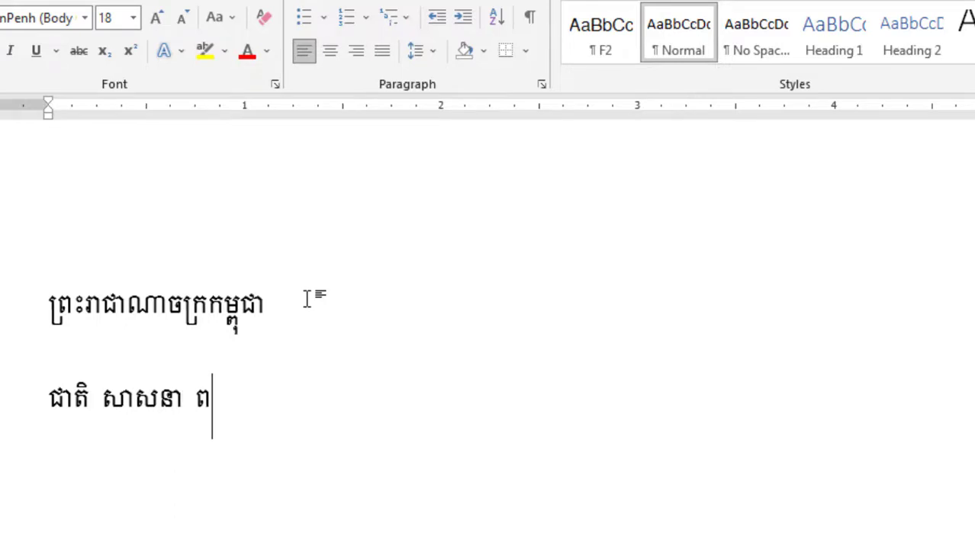
type("្រះមហ")
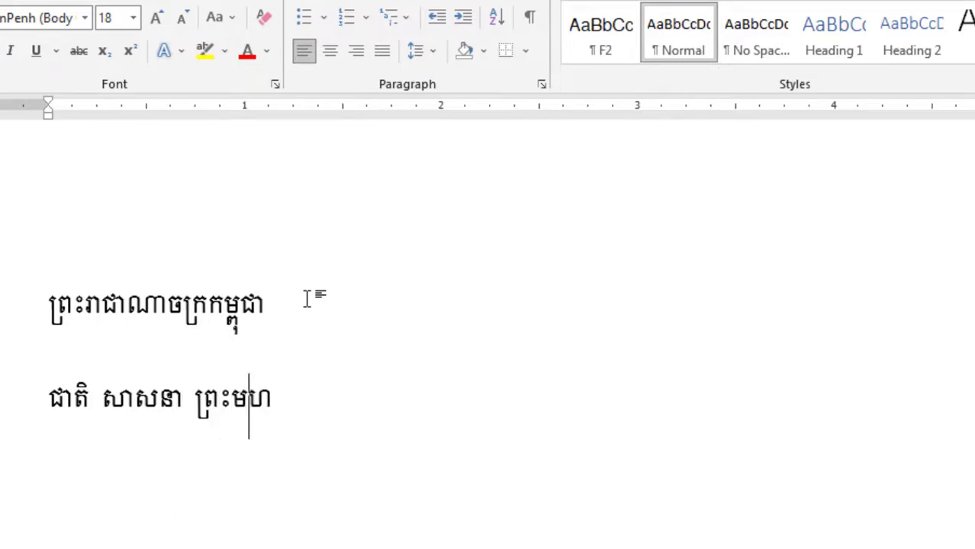
type("ាក្ស")
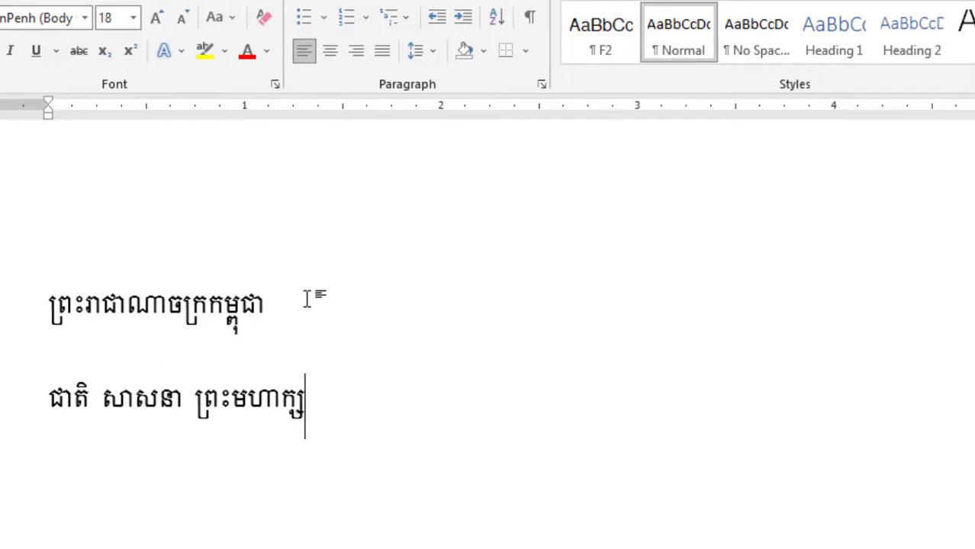
type("ត្រ")
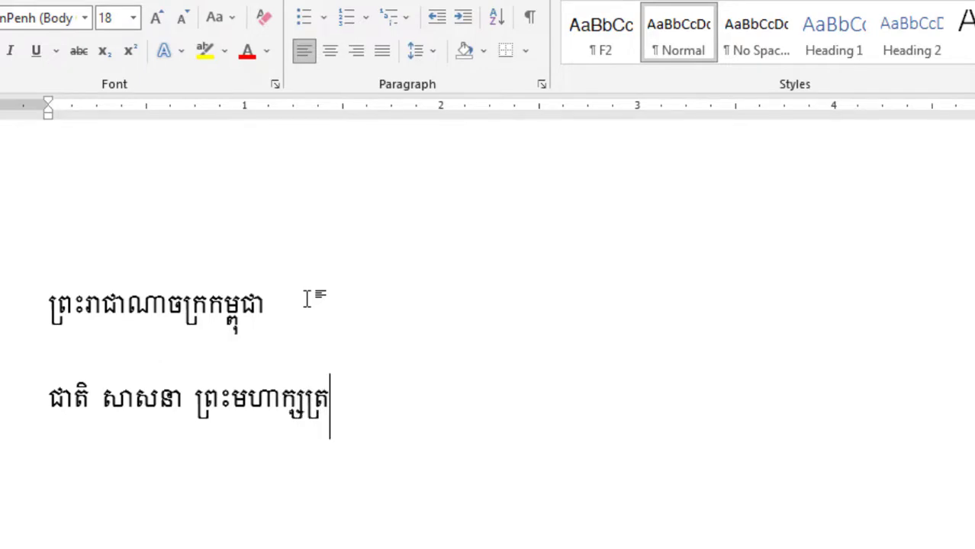
key("Return")
- Type កំណត់ហេតុ, the subject line ស្តីពីការបើកថវិកាអាហាររូបករណ៍សិស្សក្រីក្រ, and ឆ្នាំពីរពាន់ម្ភៃពីរ on separate lines
type("ក")
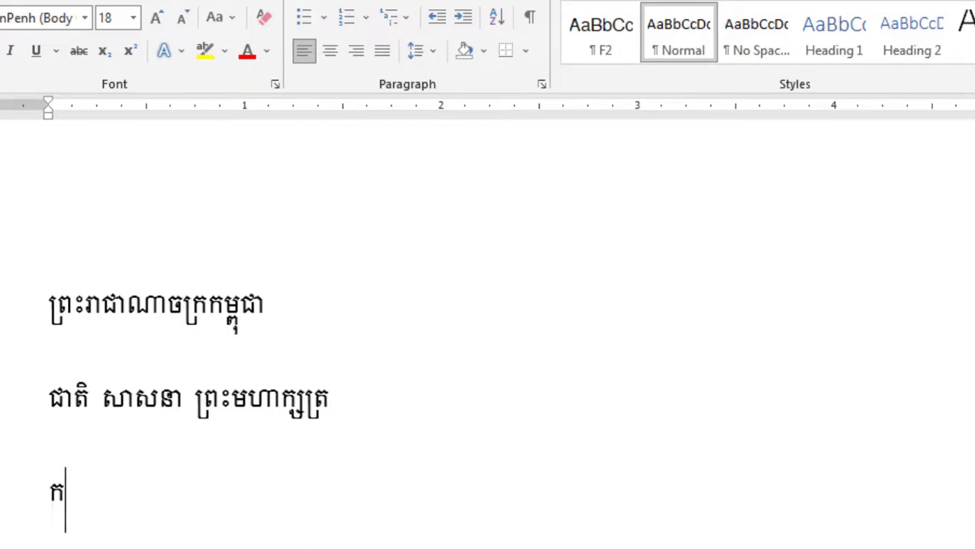
type("ំណត់")
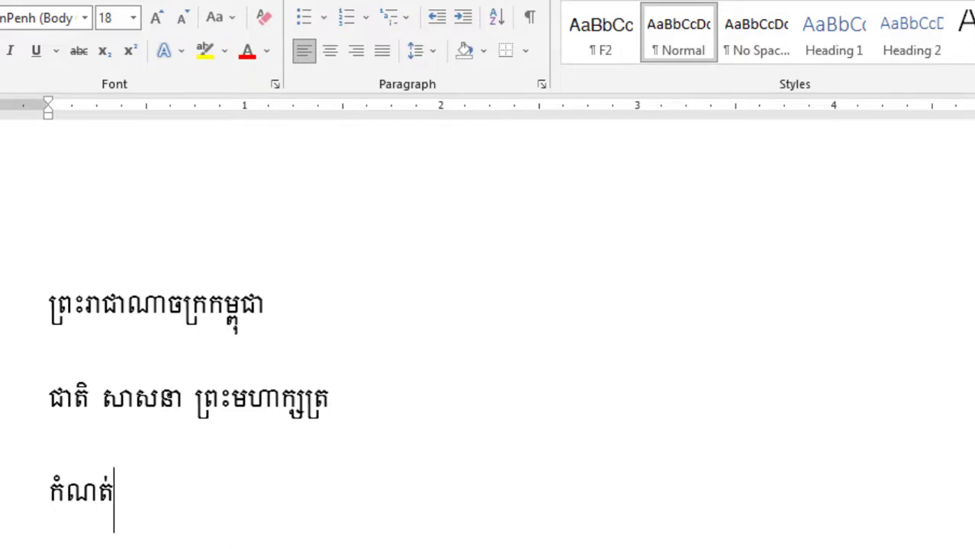
type("ហេត")
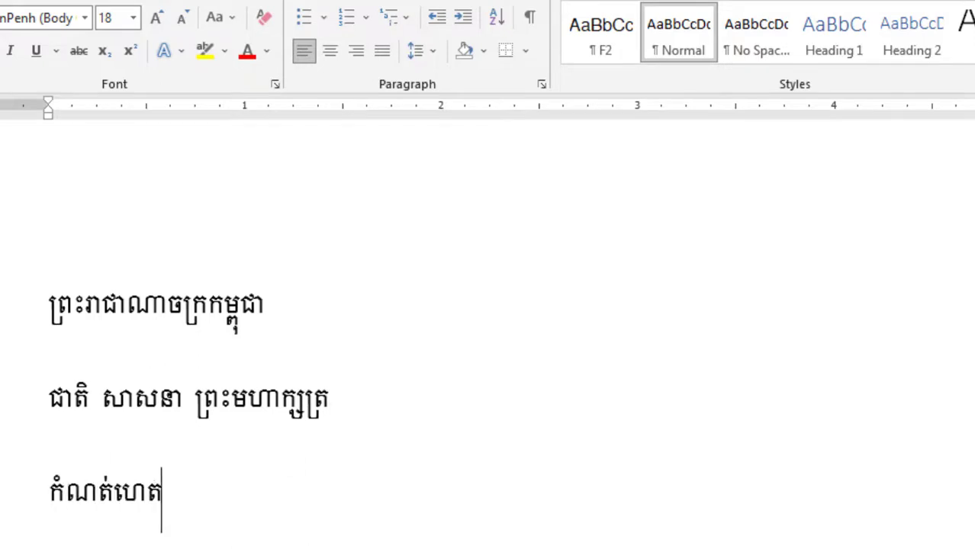
type("ុ")
key("Return")
type("ស")
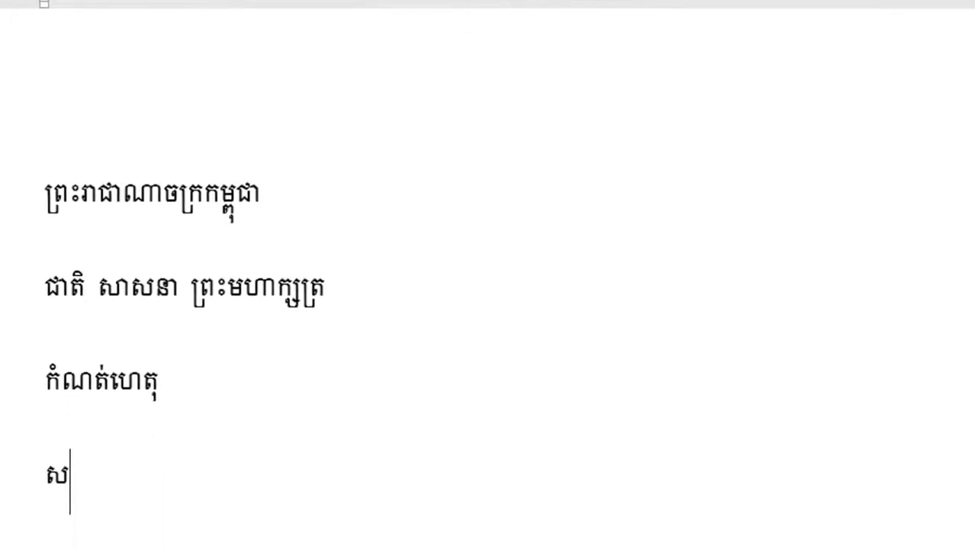
type("្តី")
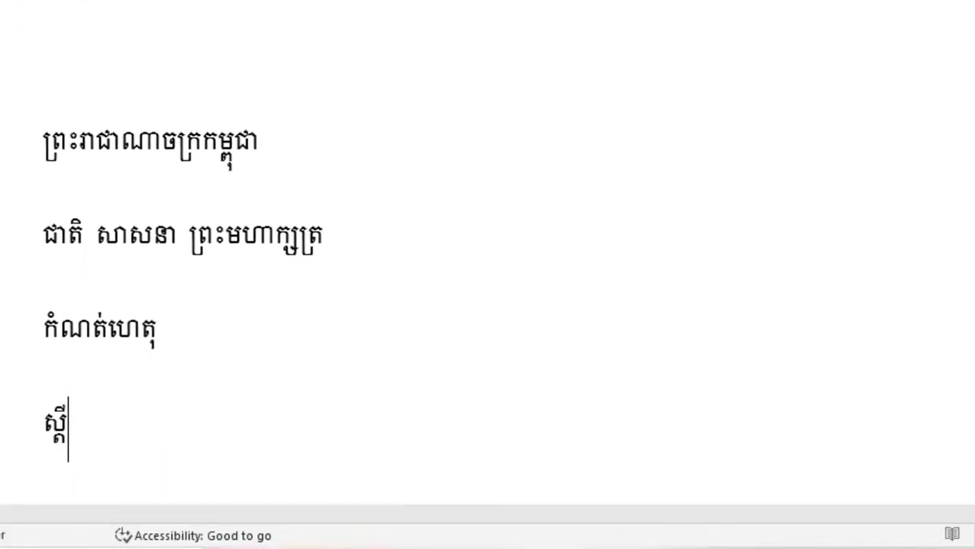
type("ពីការ")
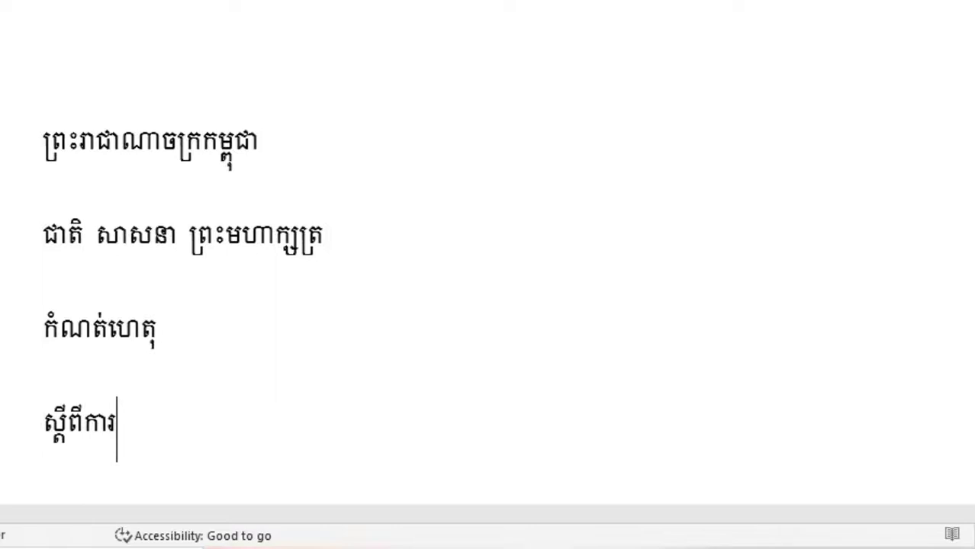
type("បើ")
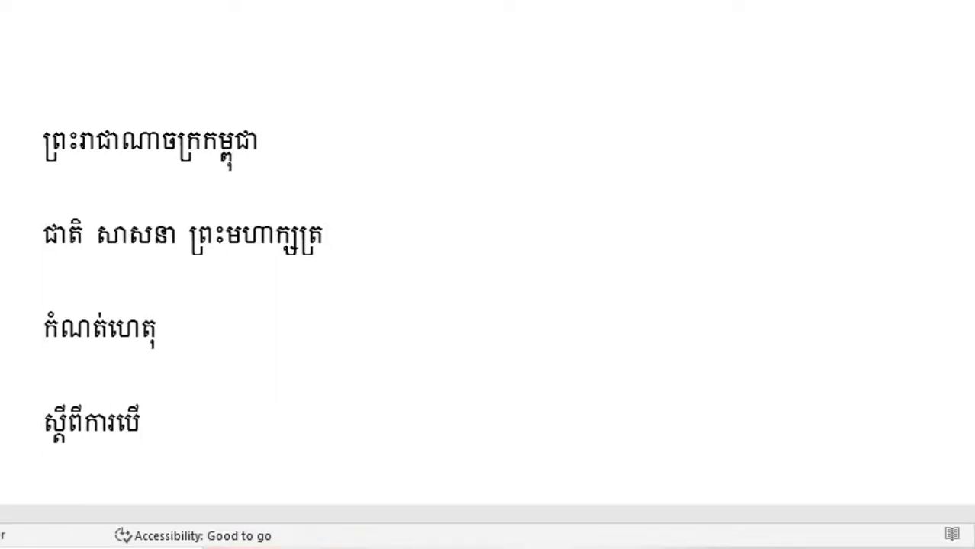
type("ក")
type("ថវិកា")
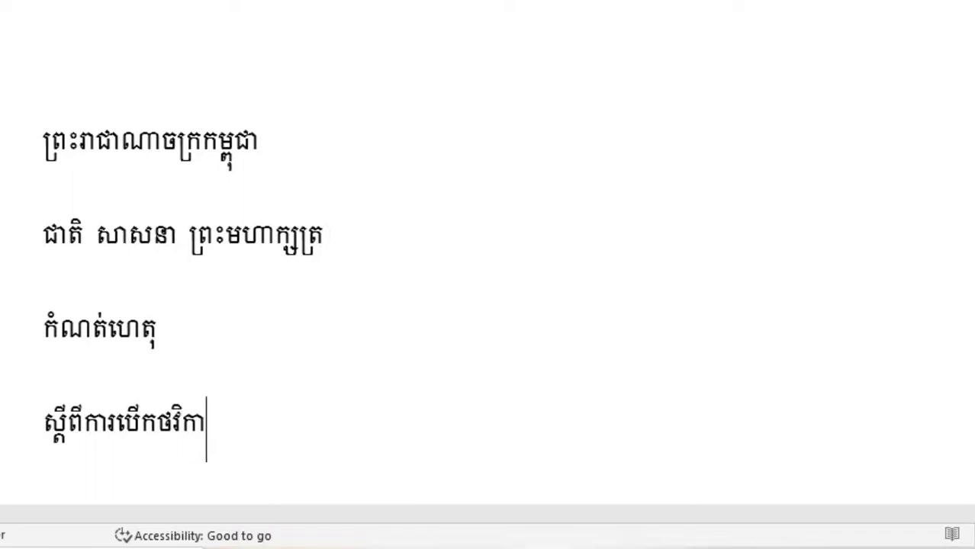
type("អា")
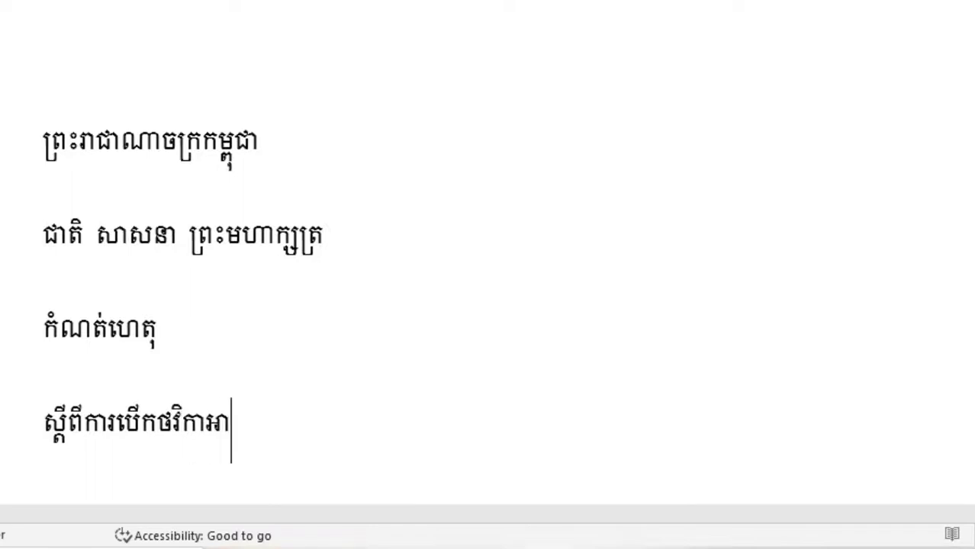
type("ហាររូ")
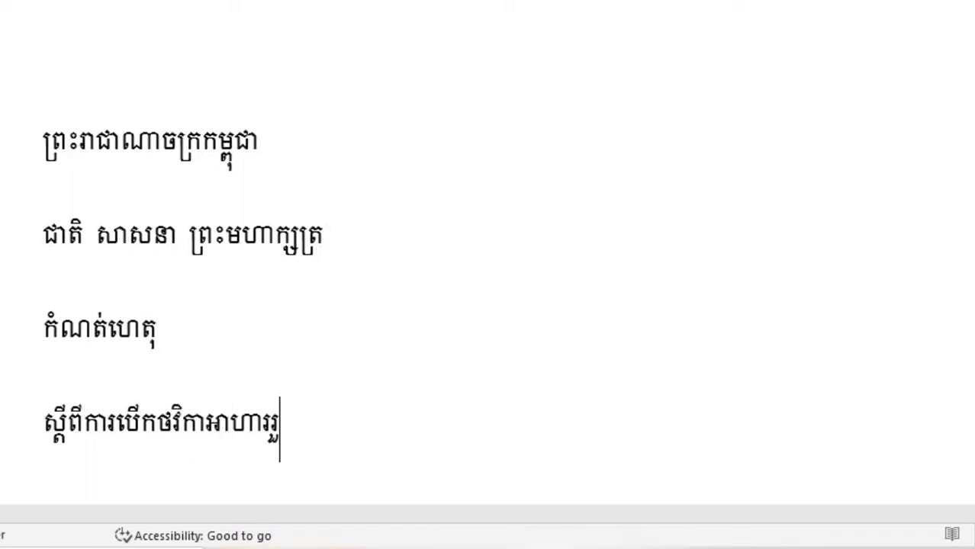
type("បករ")
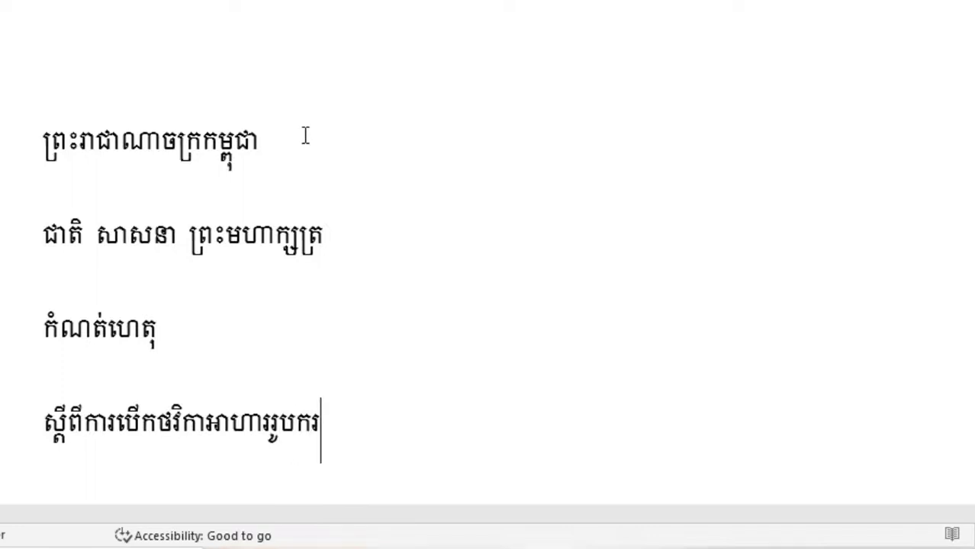
type("ណ៍ស")
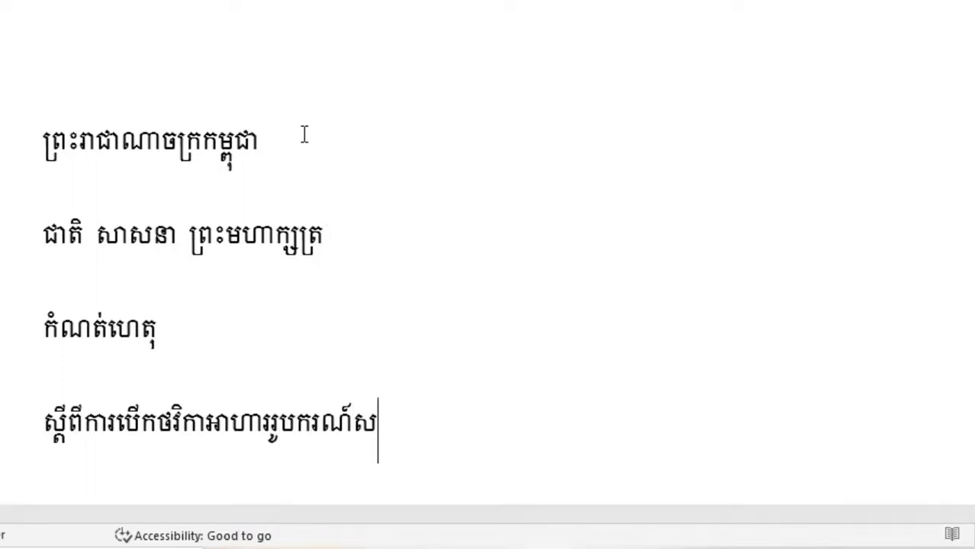
type("ិស្សក្រី")
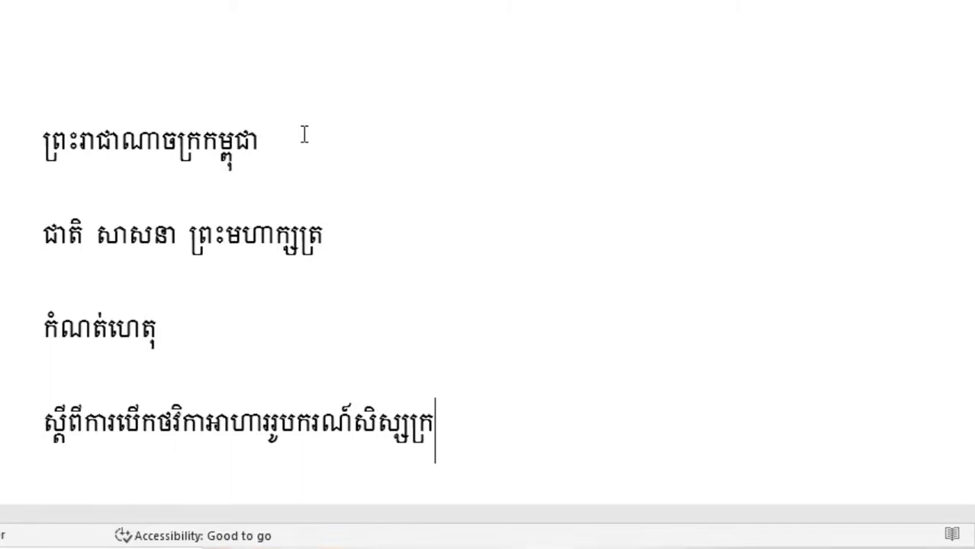
type("ក្រ")
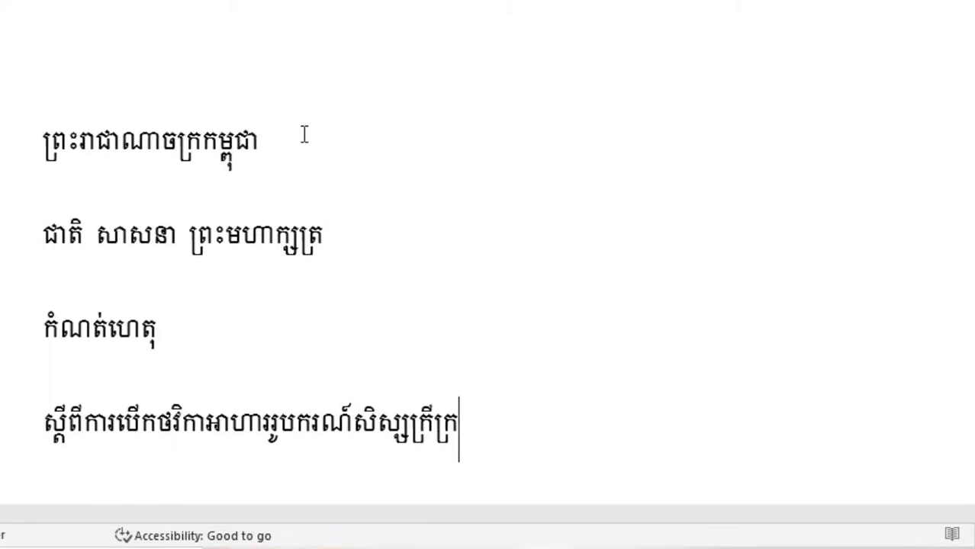
key("Return")
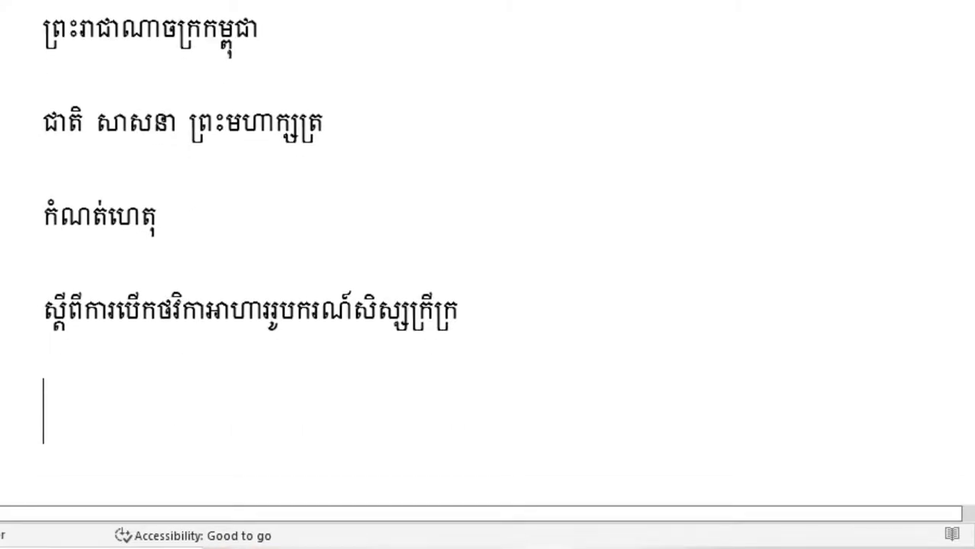
type("ឆ្នាំ")
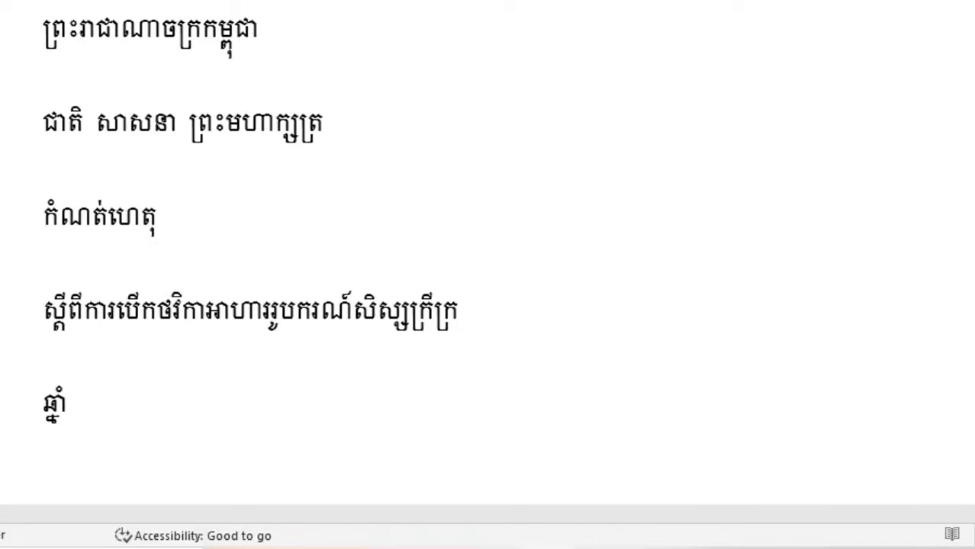
type("ពីរ")
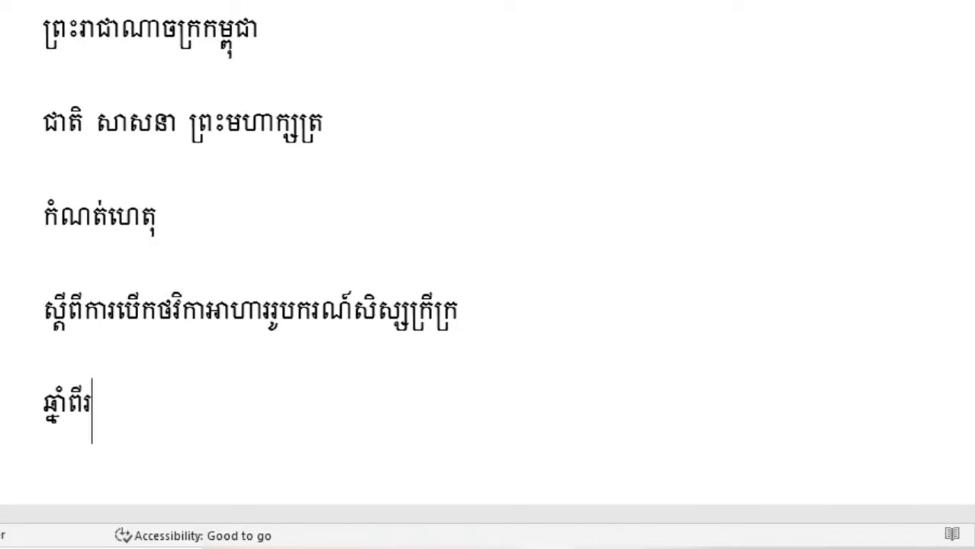
type("ពាន់ម្ភ")
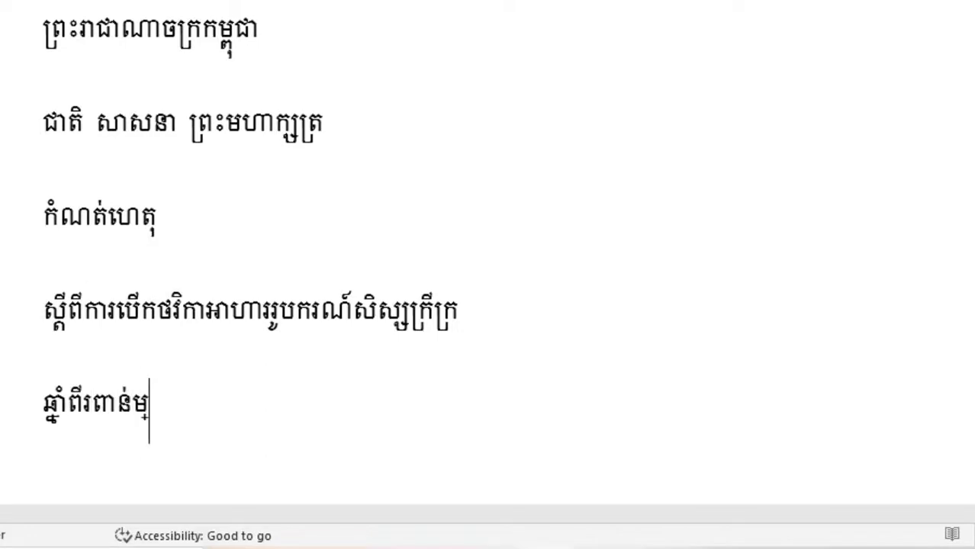
type("ៃ")
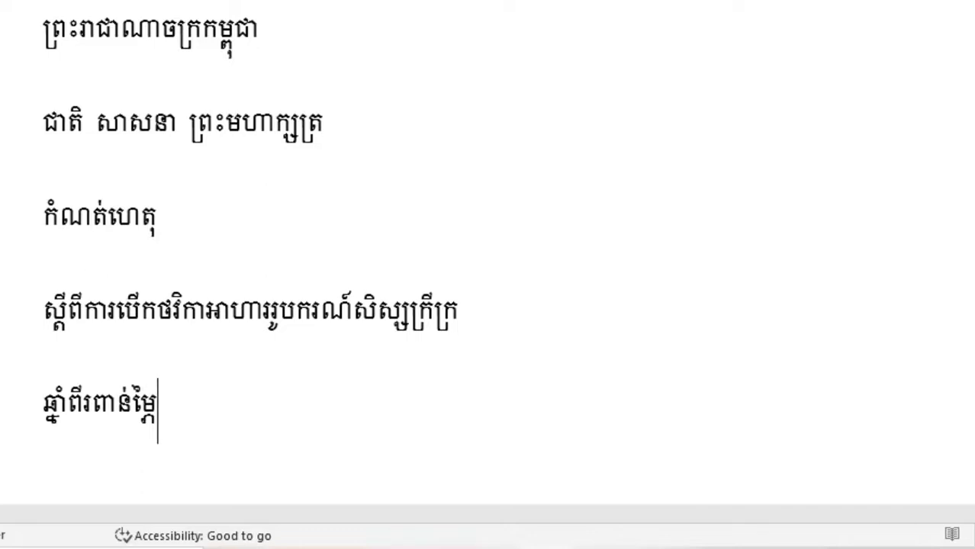
type("ពីរ")
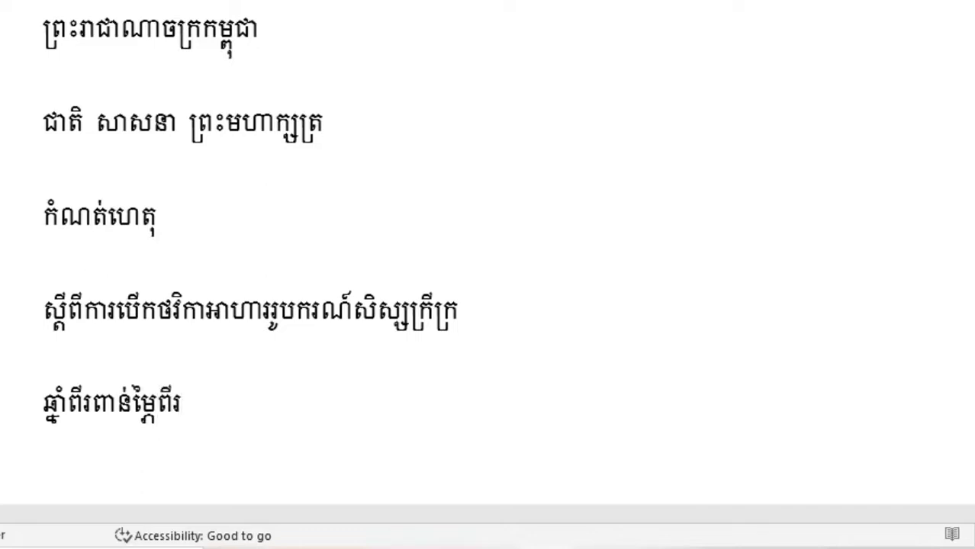
- Add the line សមាសភាពចូលរួម, then the first participant line '១. លោក' with the participant's name
key("Return")
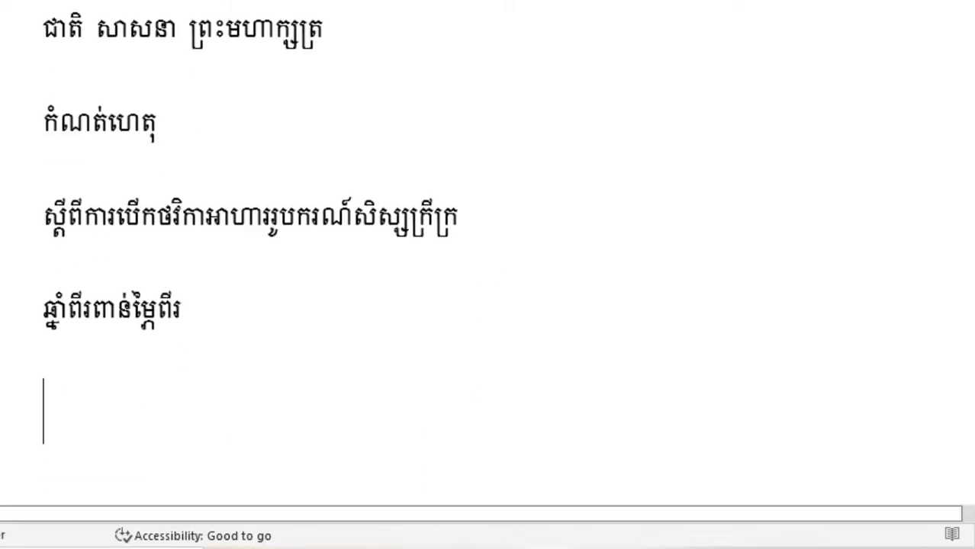
type("សមាស")
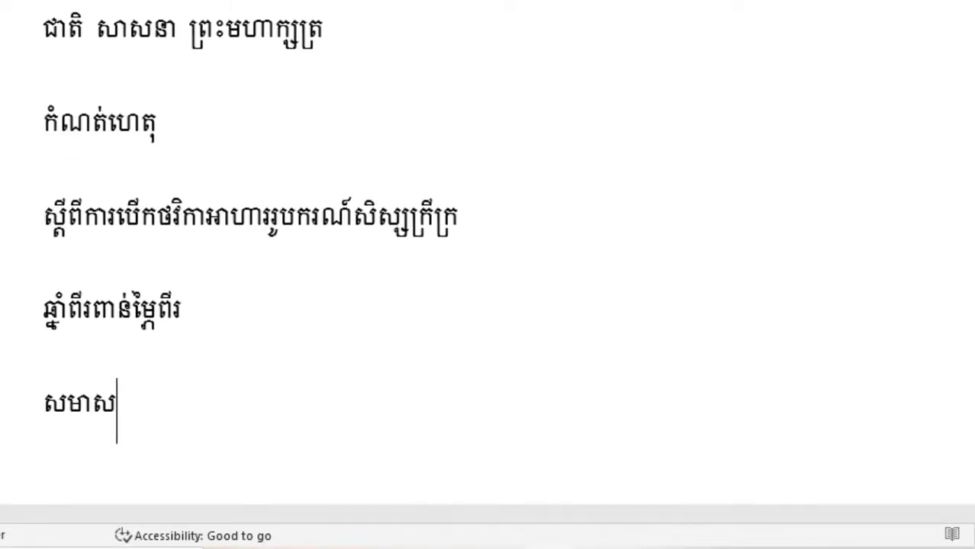
type("ភាព")
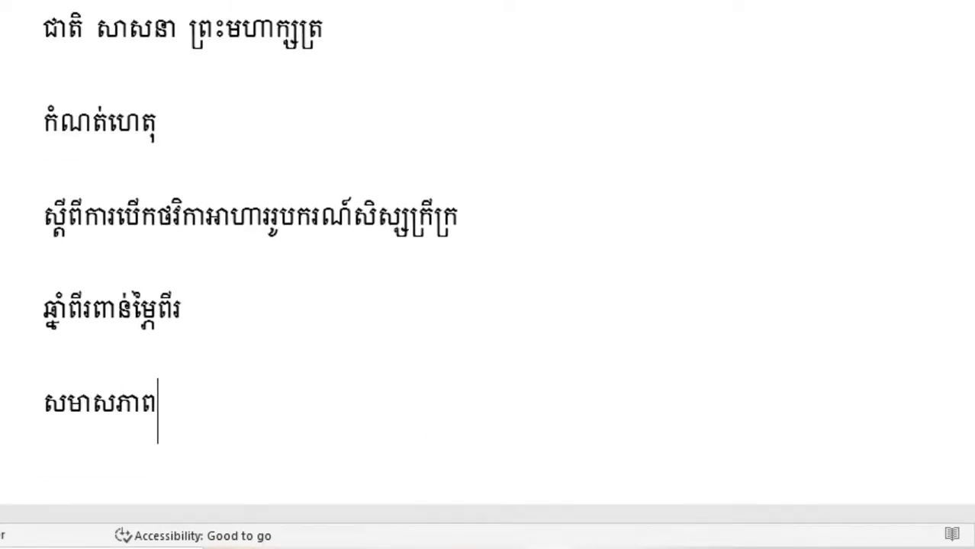
type("ចូលរ")
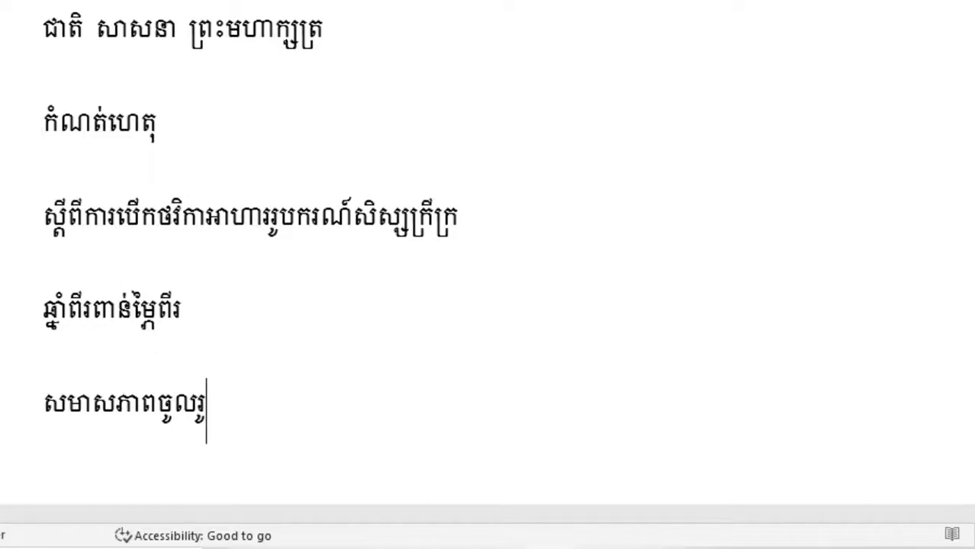
type("ួម")
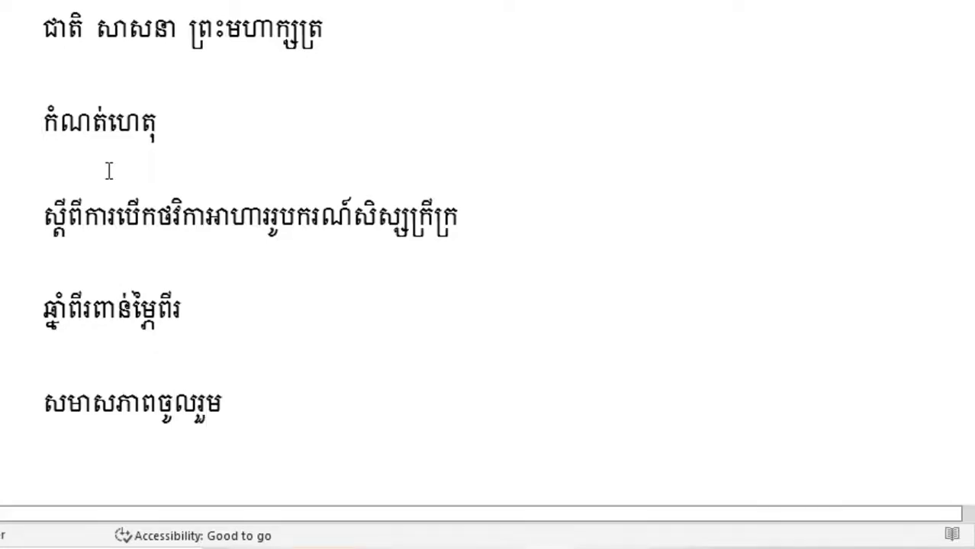
key("Return")
type("ល")
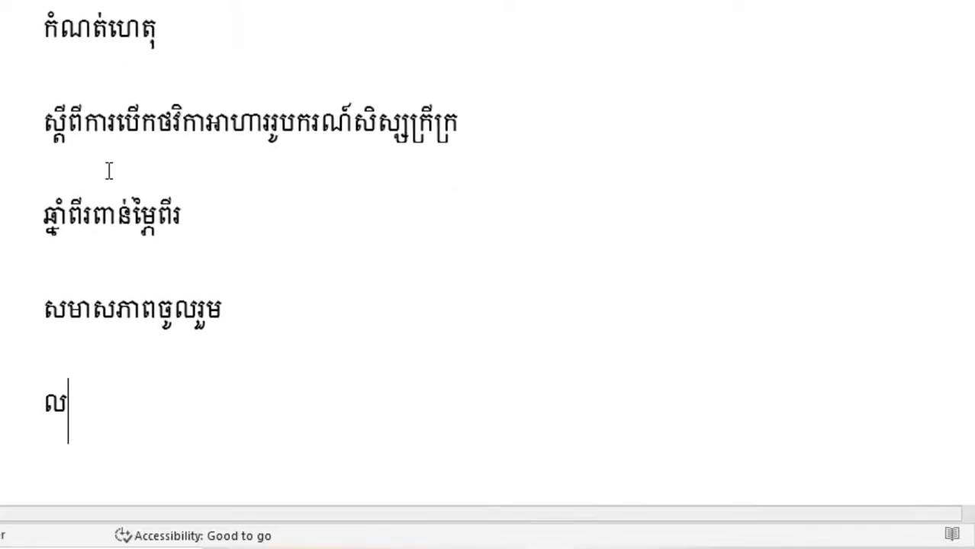
type("ោក")
key("BackSpace")
key("BackSpace")
key("BackSpace")
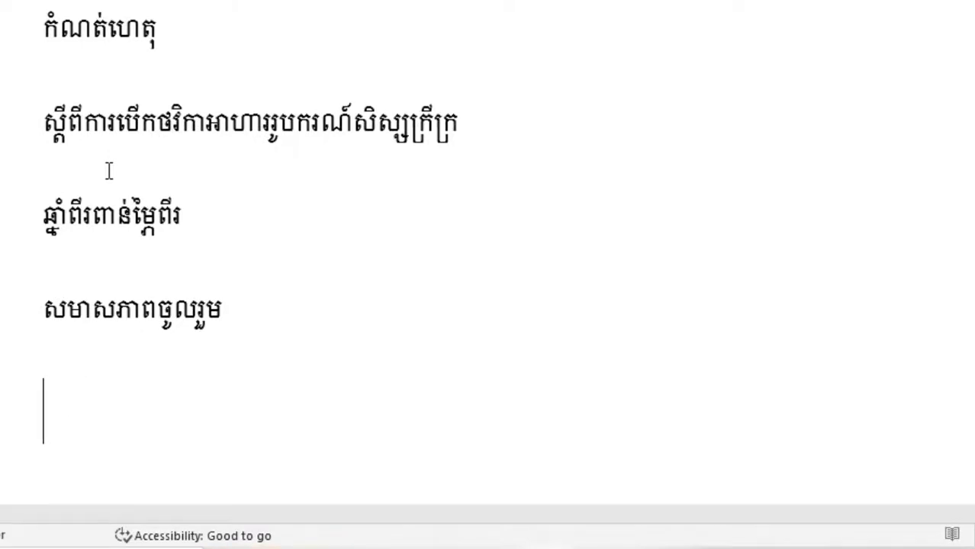
type("១. ")
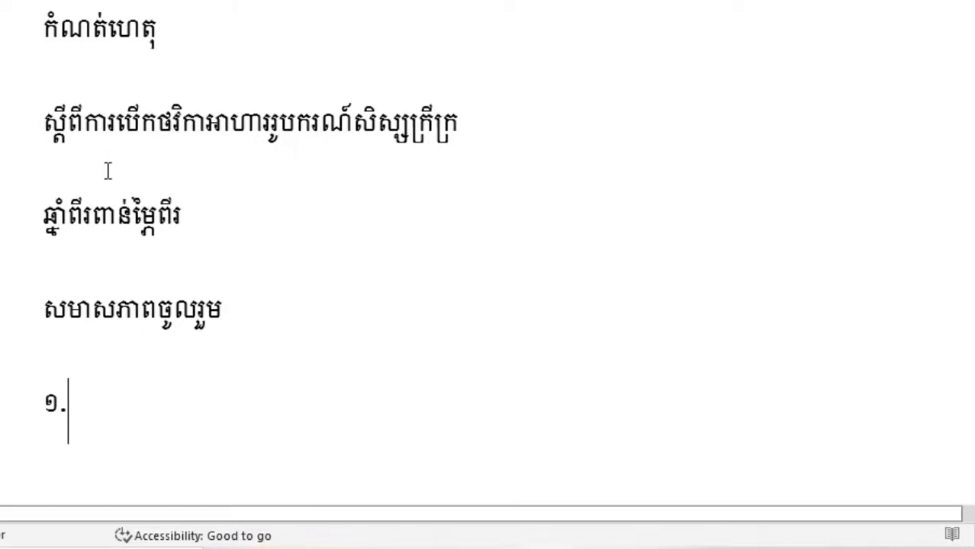
type("លោក ស")
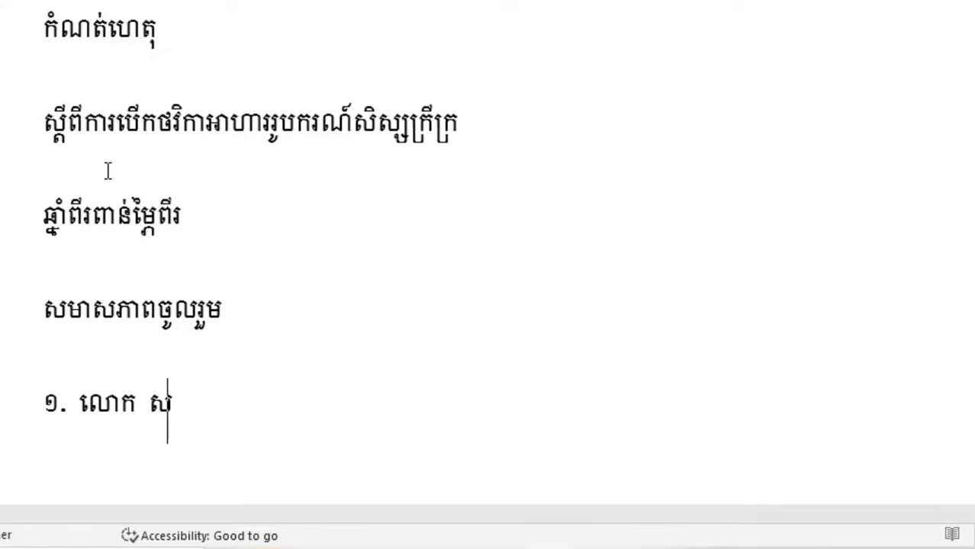
type("ន ")
type("ក")
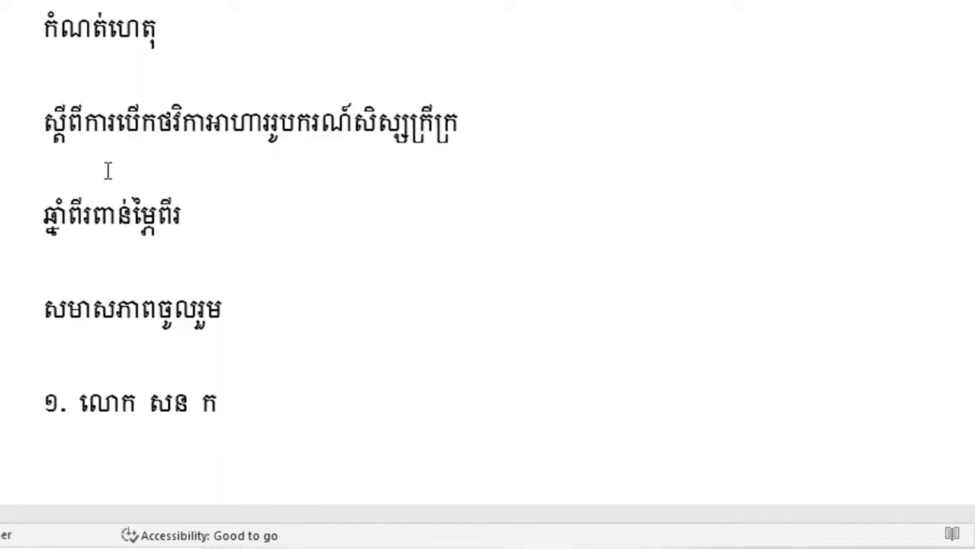
type("ន")
- Format the top line ព្រះរាជាណាចក្រកម្ពុជា as Khmer OS Muol Light, size 12
scroll(251, 200, "up", 3)
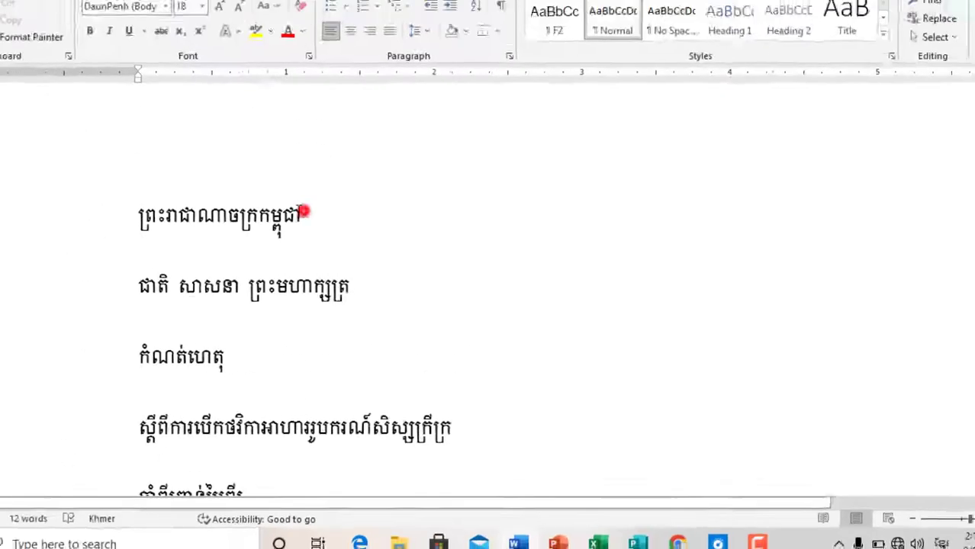
left_click_drag(319, 244, 160, 234)
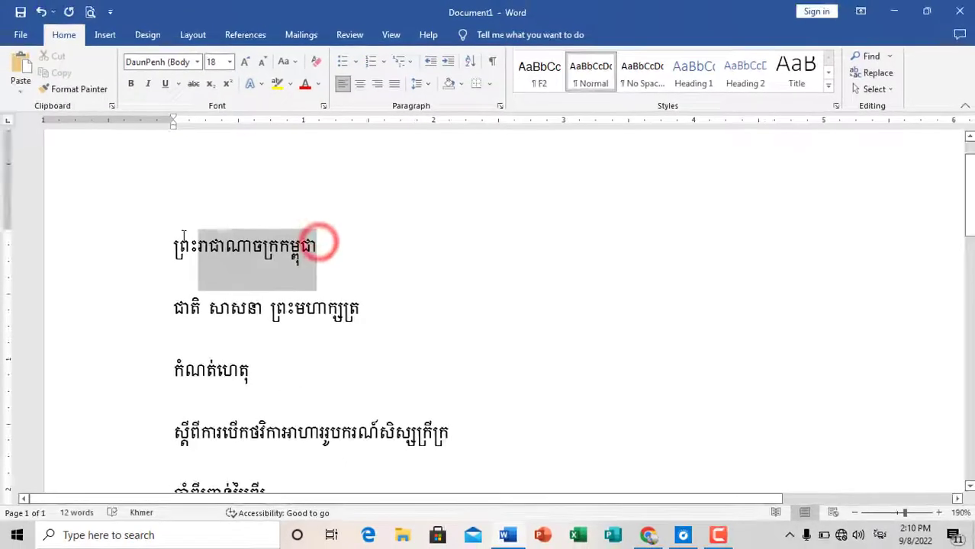
left_click(196, 65)
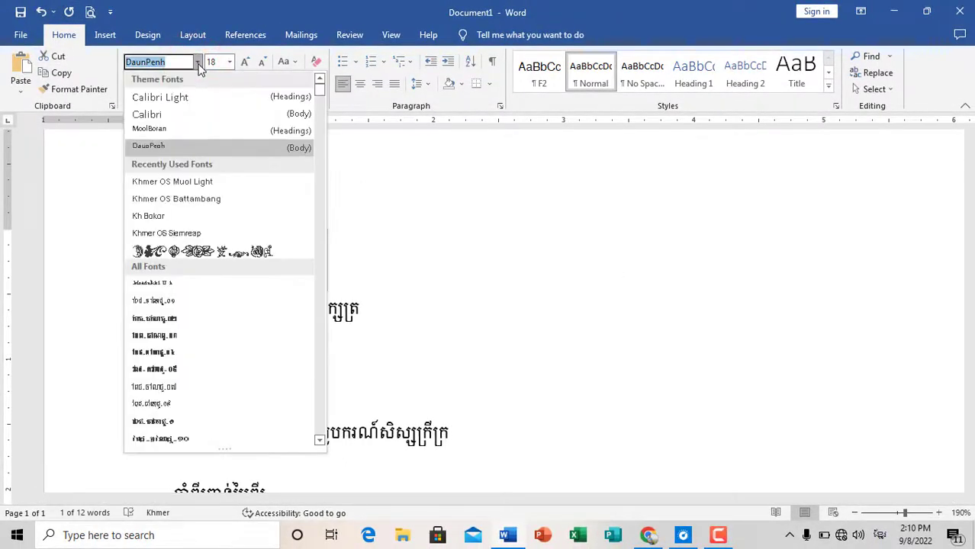
left_click(205, 182)
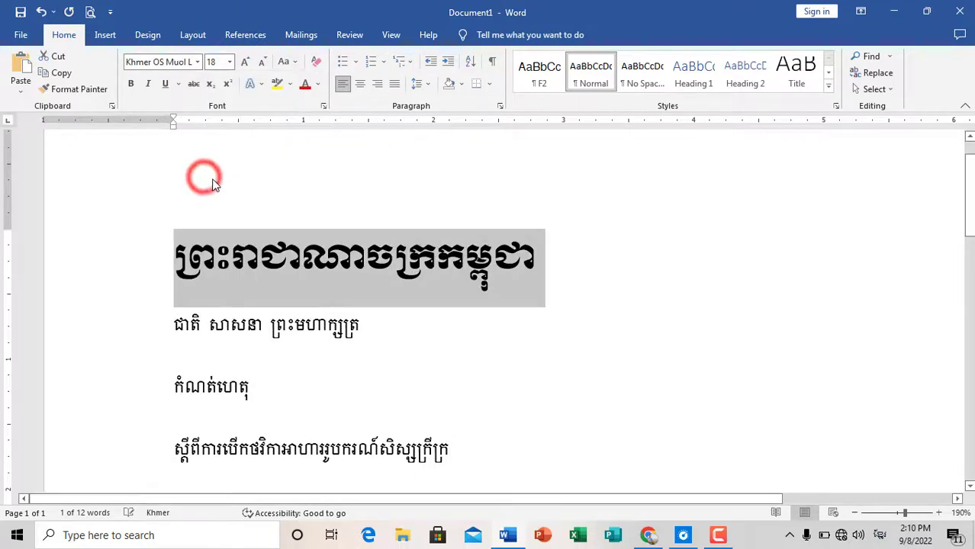
left_click(229, 62)
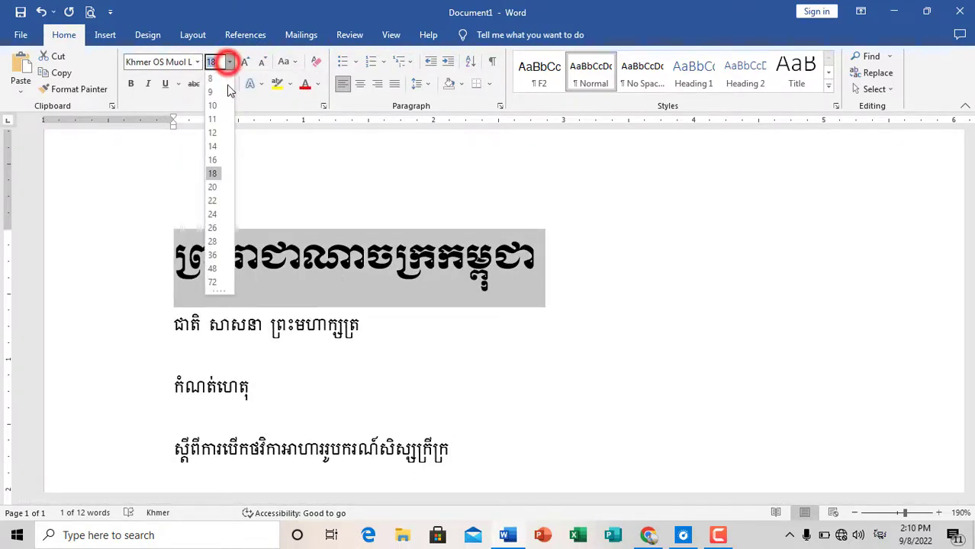
left_click(218, 133)
scroll(335, 318, "down", 3)
scroll(334, 318, "up", 2)
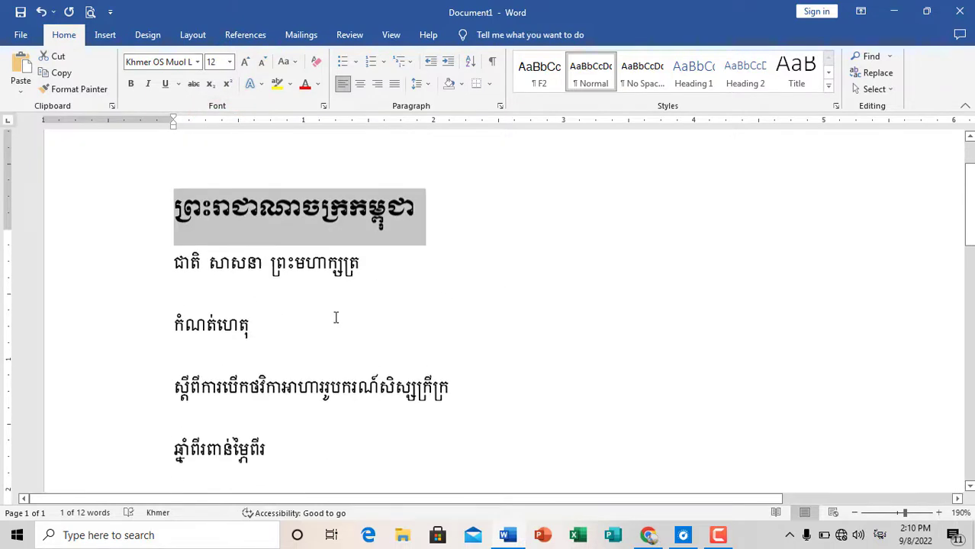
scroll(332, 322, "down", 3)
scroll(332, 322, "up", 2)
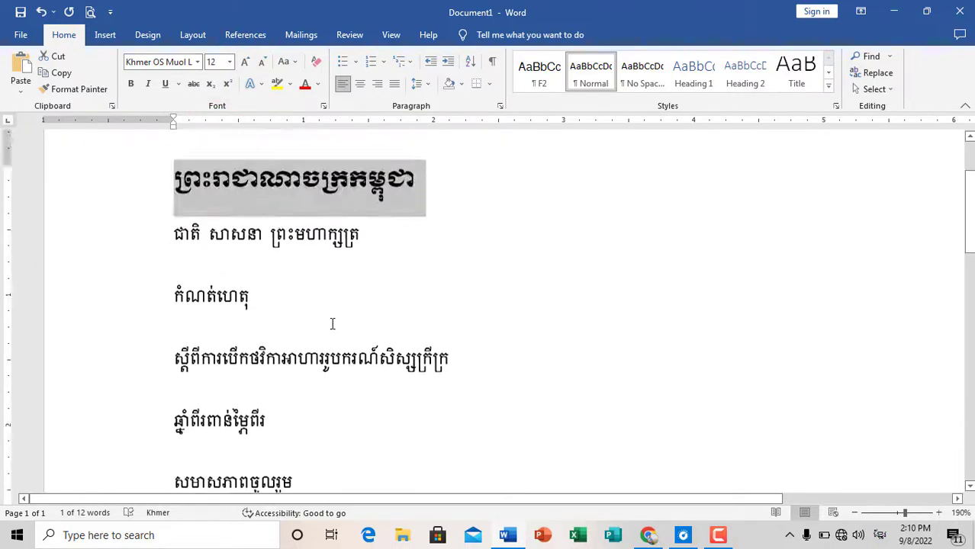
- Format the subject line ស្តីពី… as Khmer OS Siemreap, size 12
double_click(460, 369)
left_click(460, 369)
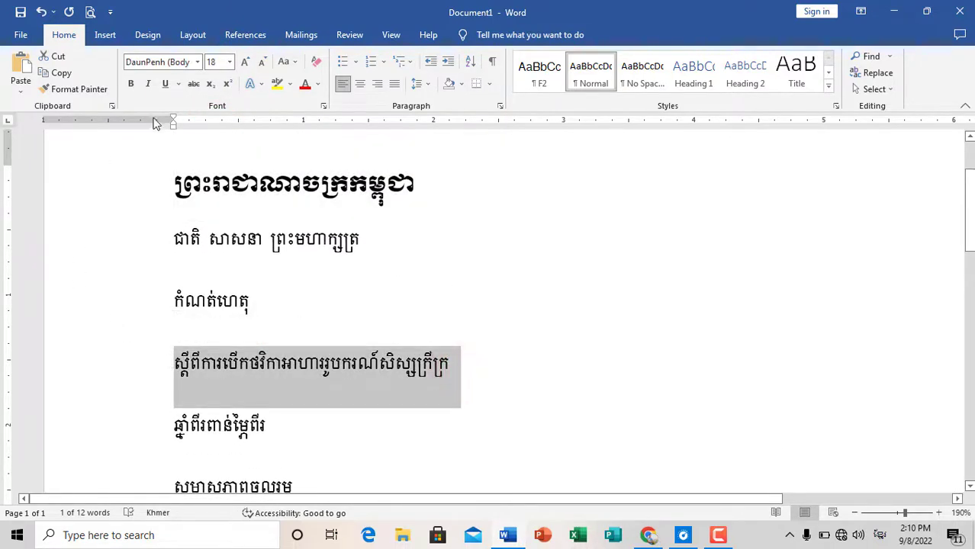
left_click(199, 61)
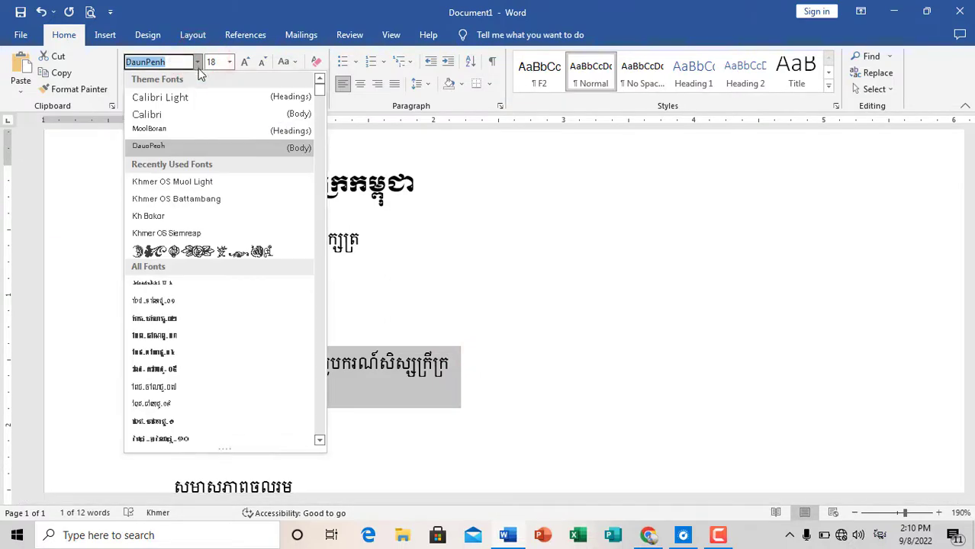
left_click(183, 233)
left_click(229, 62)
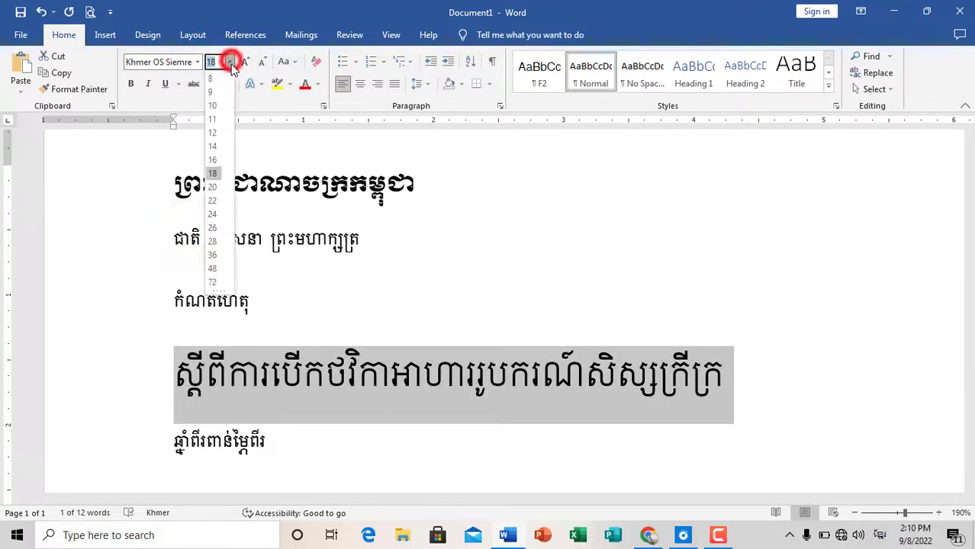
left_click(213, 134)
scroll(315, 282, "down", 3)
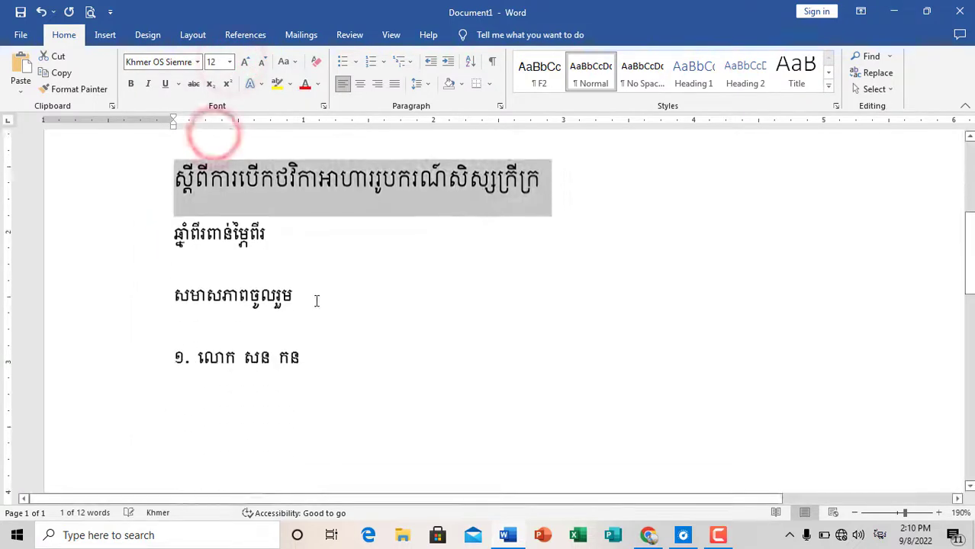
- Select the year line ឆ្នាំពីរពាន់ម្ភៃពីរ, then put the cursor back in the subject line
left_click(226, 236)
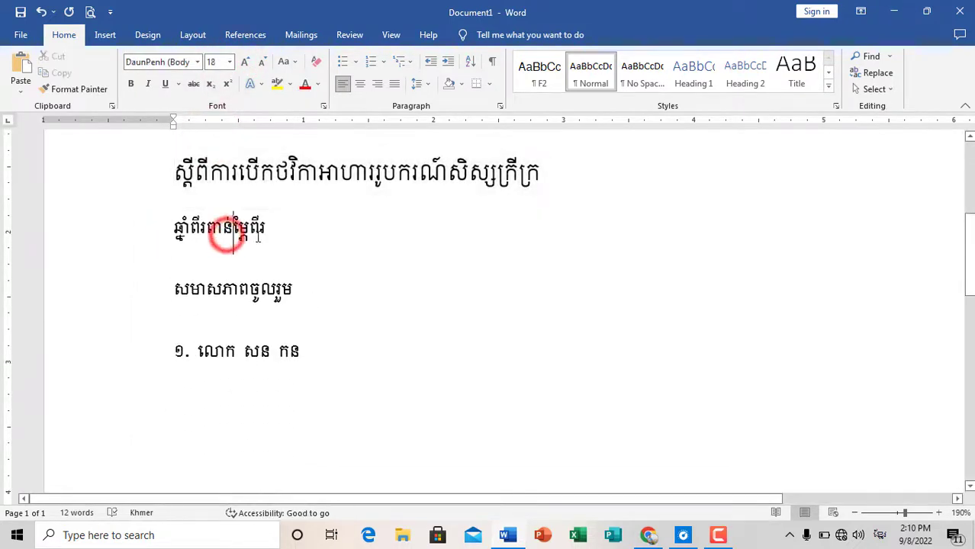
triple_click(271, 227)
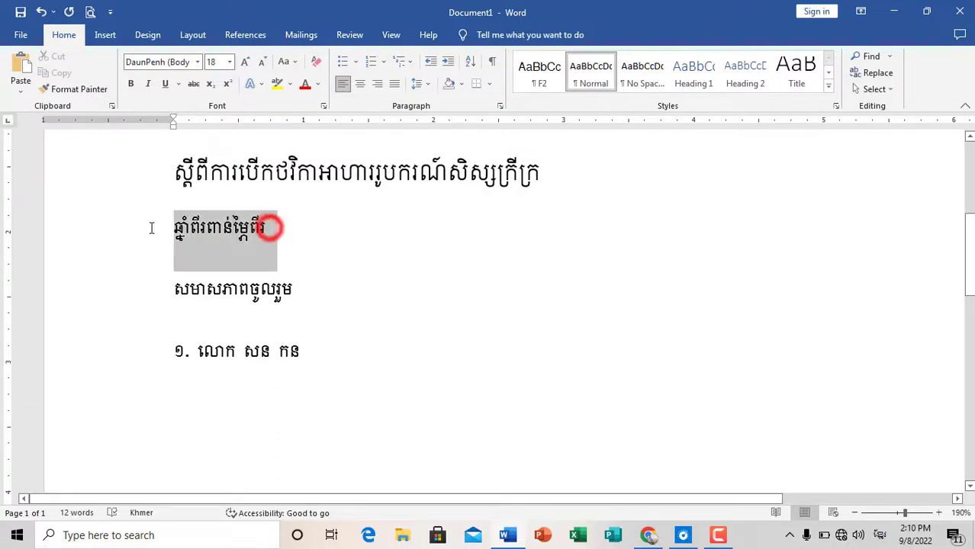
left_click(265, 308)
triple_click(267, 227)
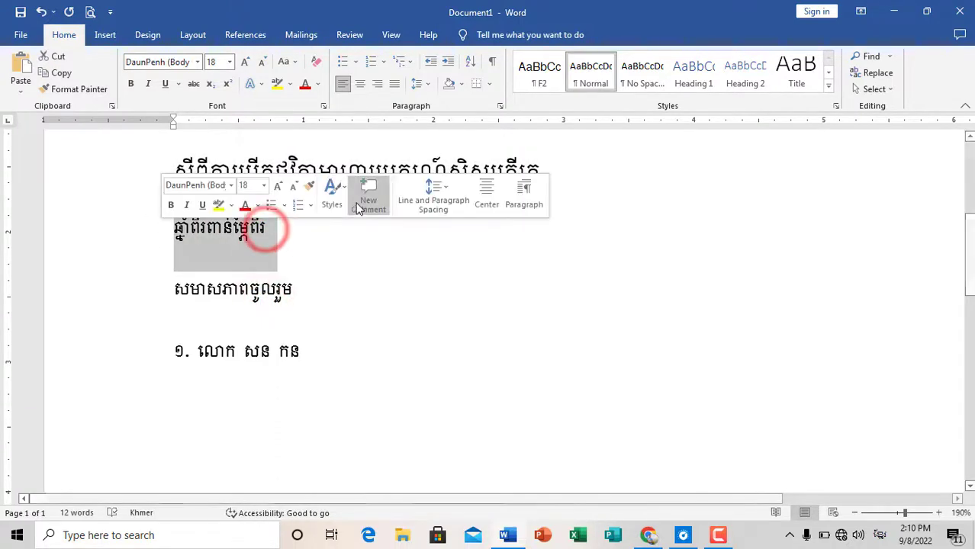
scroll(358, 208, "up", 5)
left_click(319, 367)
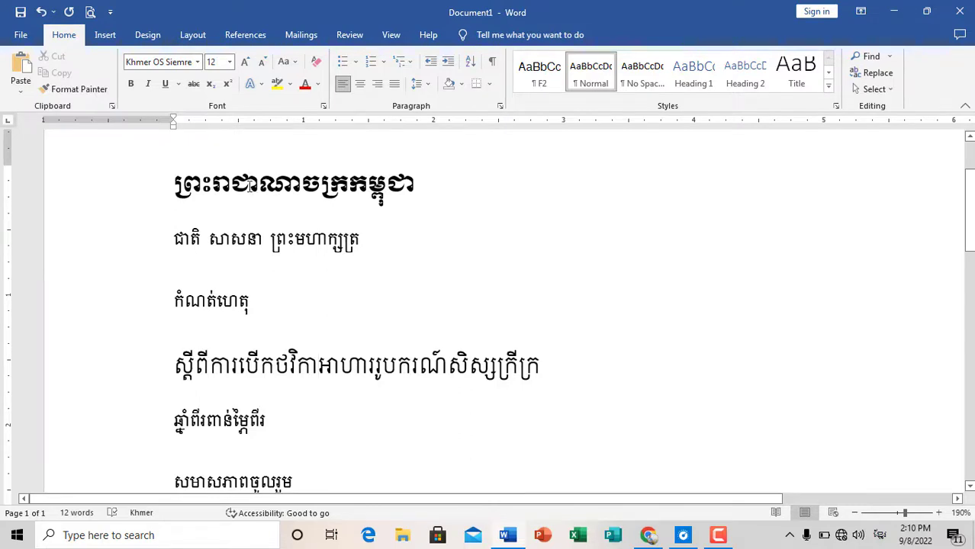
- Select the title line ព្រះរាជាណាចក្រកម្ពុជា
scroll(268, 276, "down", 2)
scroll(273, 289, "up", 2)
scroll(286, 306, "down", 3)
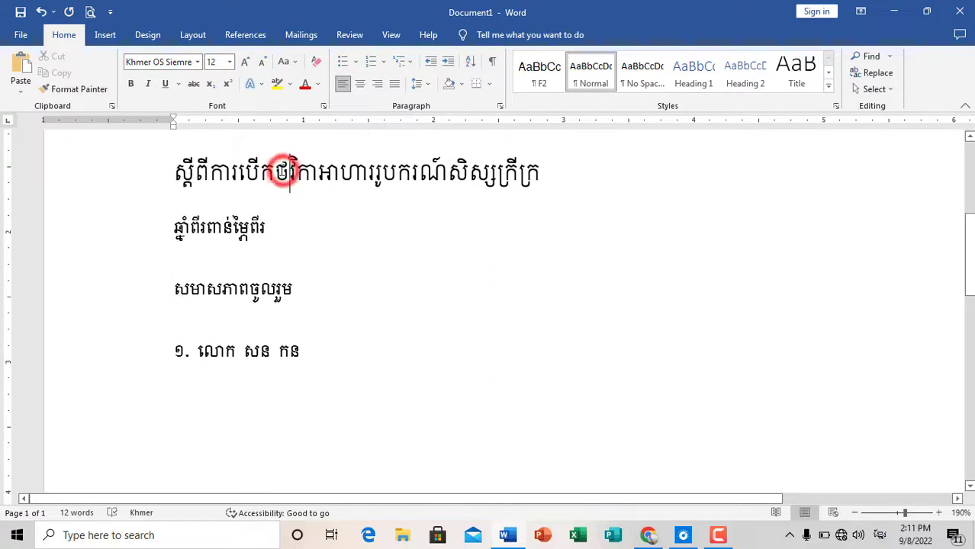
scroll(278, 164, "up", 3)
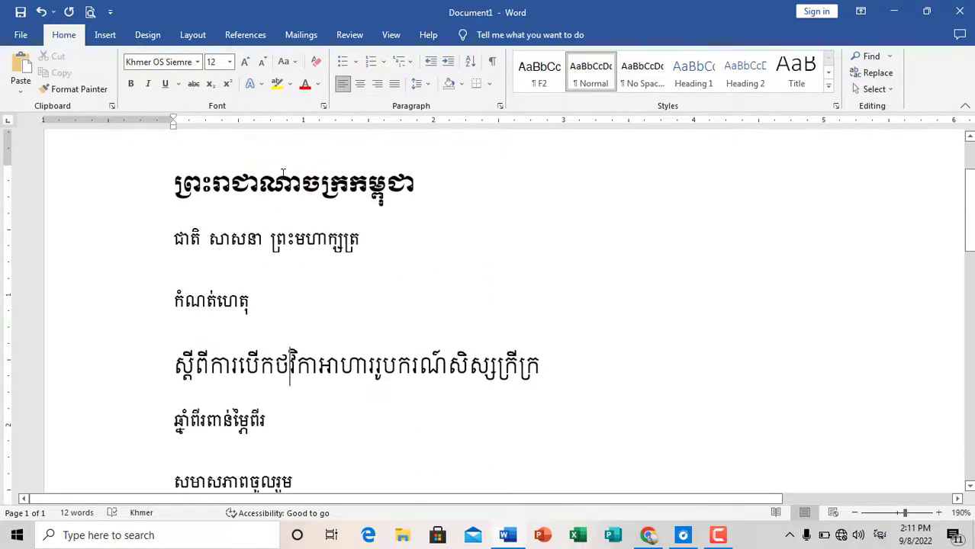
scroll(320, 259, "down", 3)
scroll(332, 294, "up", 3)
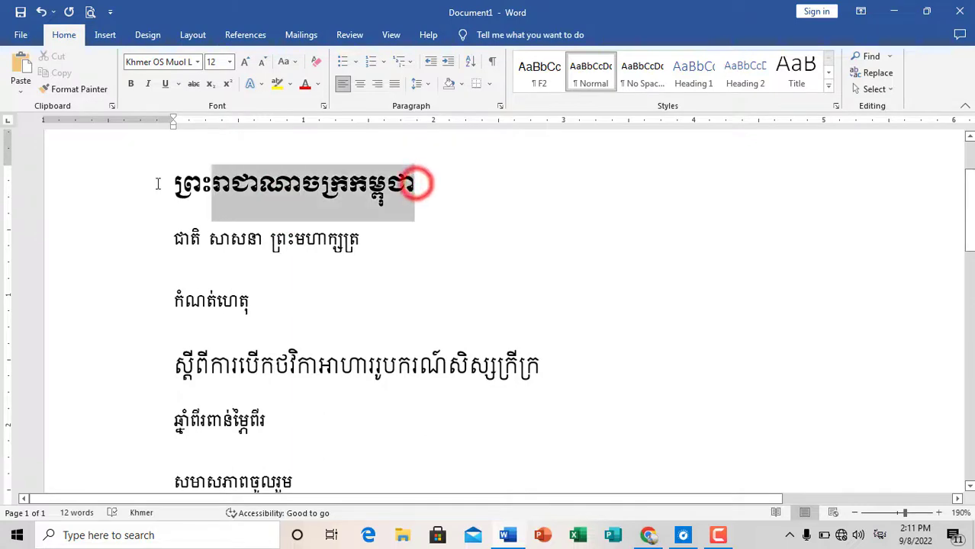
left_click_drag(418, 183, 174, 187)
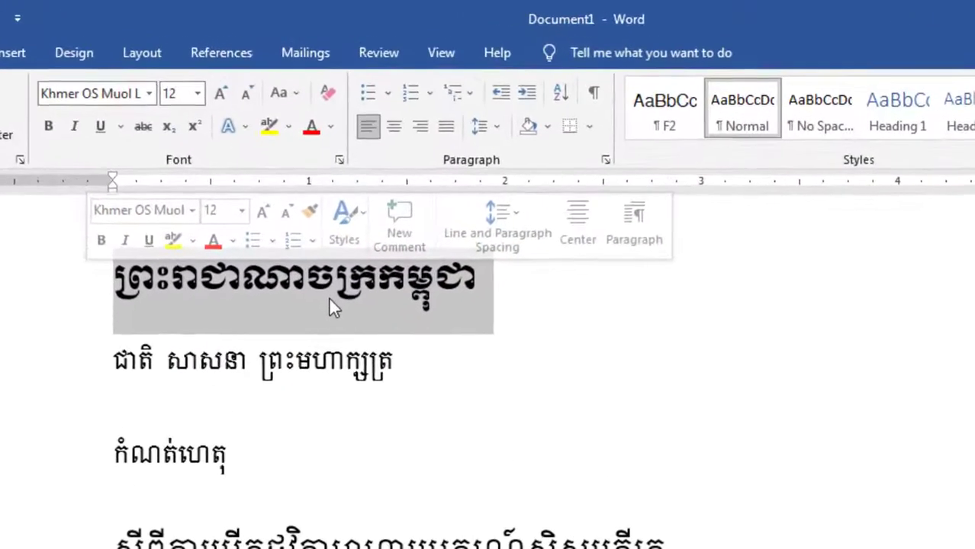
- Create a new style named A1 from the title's formatting and close the Apply Styles pane
left_click(353, 235)
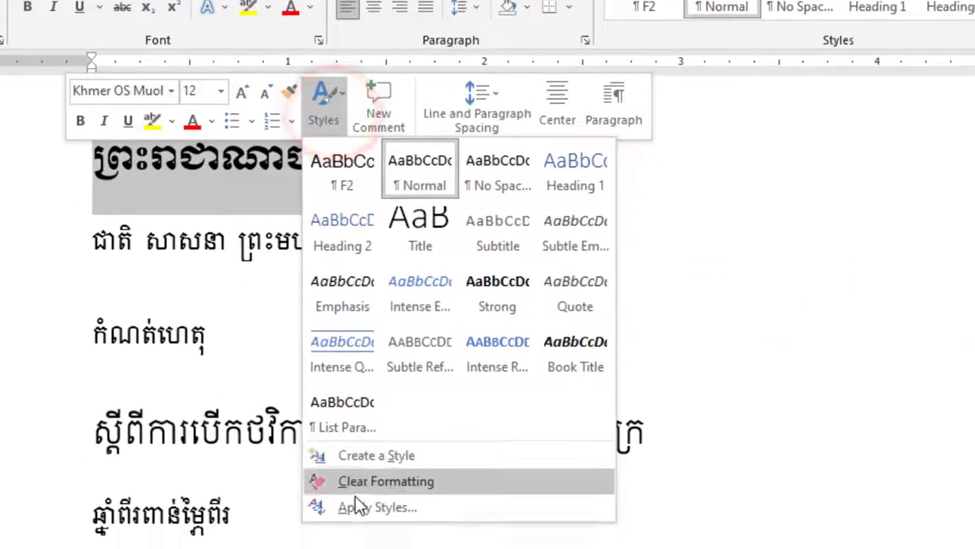
left_click(352, 504)
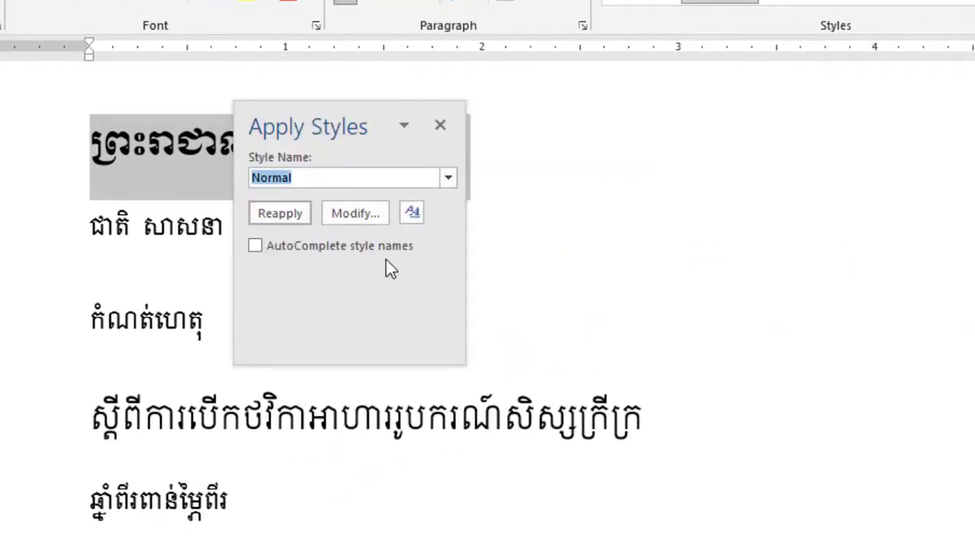
type("ស្តី")
key("BackSpace")
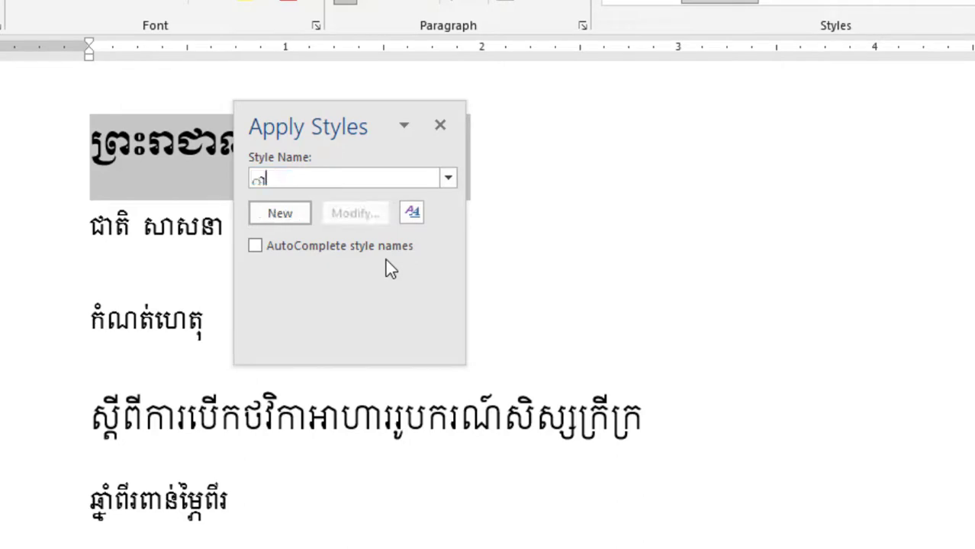
key("BackSpace")
key("BackSpace")
type("A")
type("1")
key("Return")
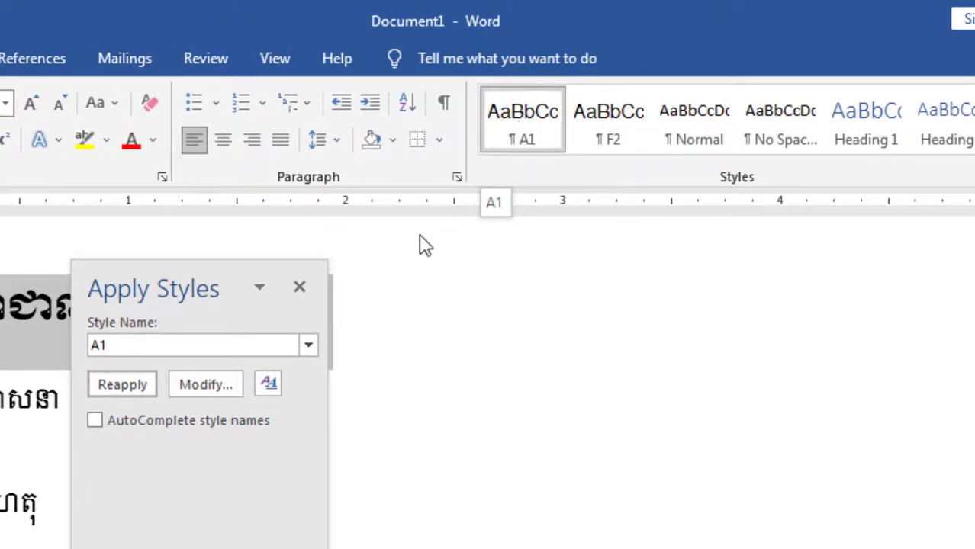
left_click(297, 289)
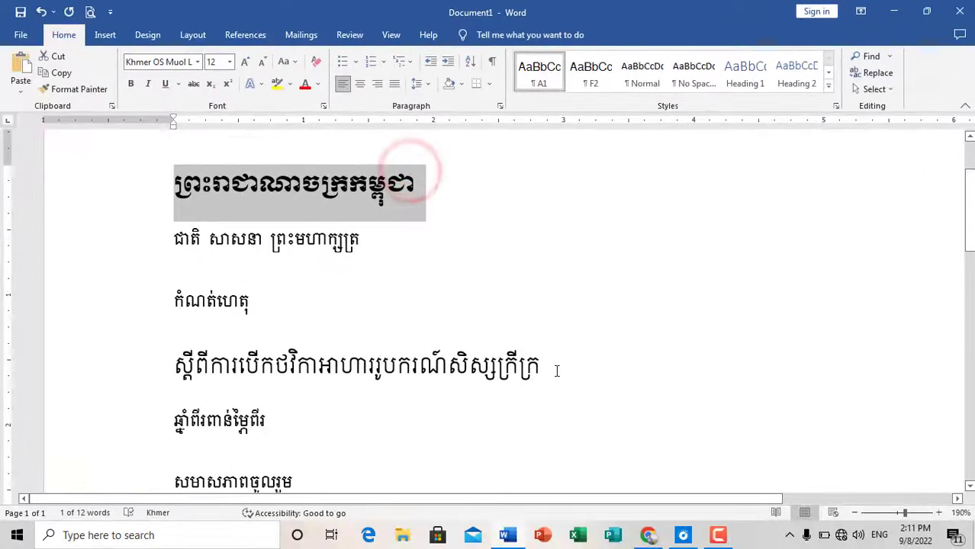
- Save the Khmer OS Siemreap subject line's formatting as new style A2 and close the pane
left_click_drag(555, 371, 170, 370)
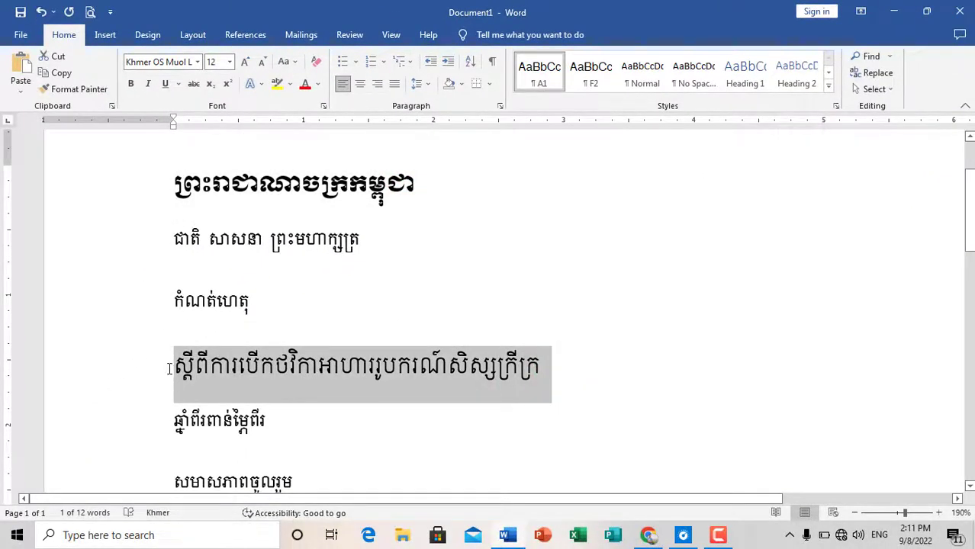
right_click(389, 377)
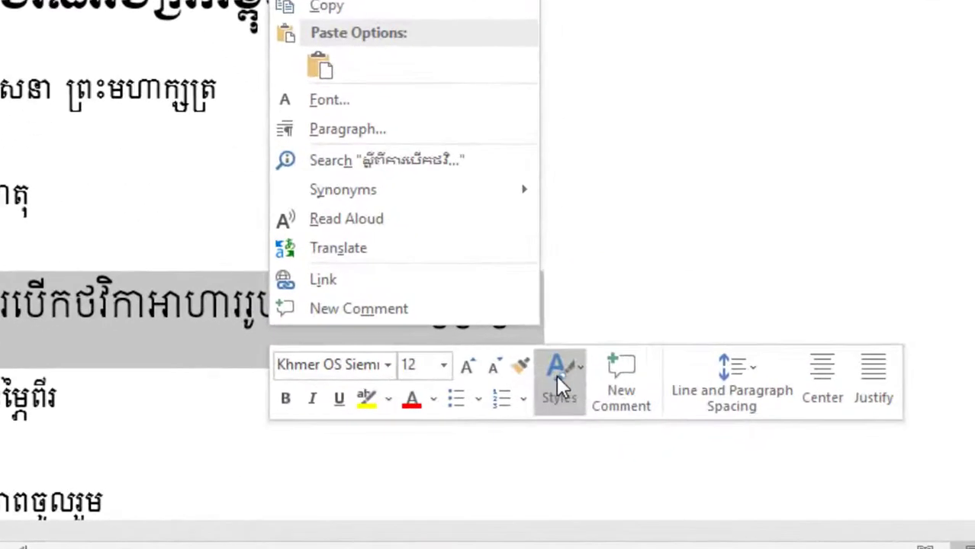
left_click(560, 405)
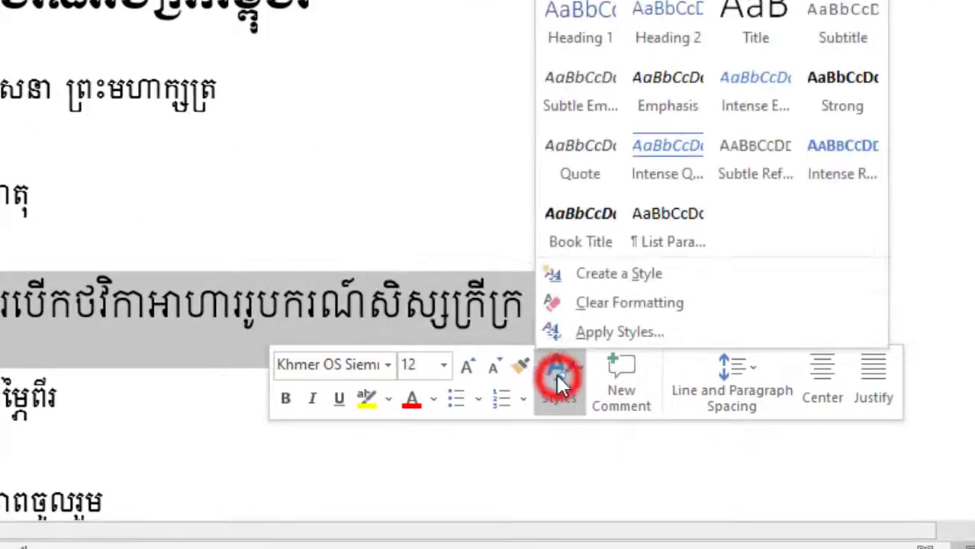
left_click(605, 331)
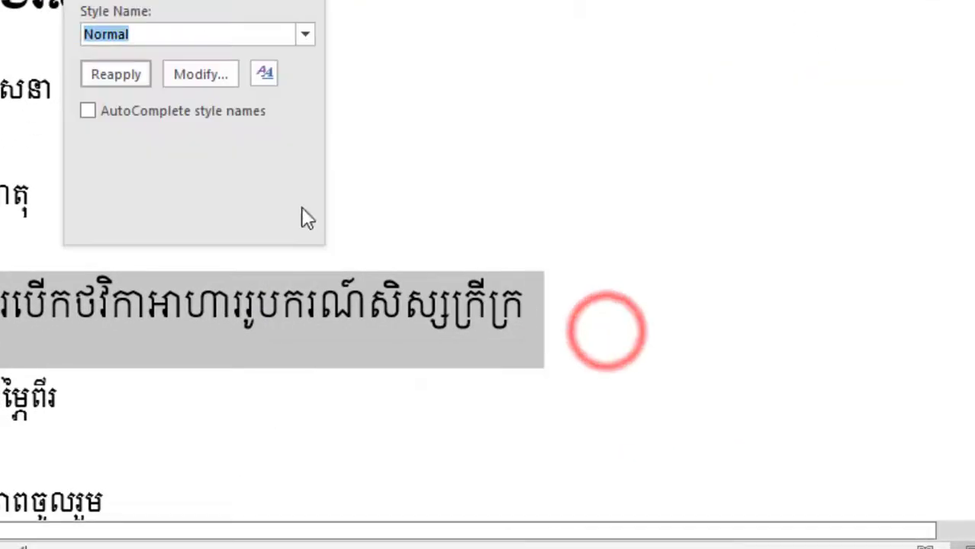
type("A")
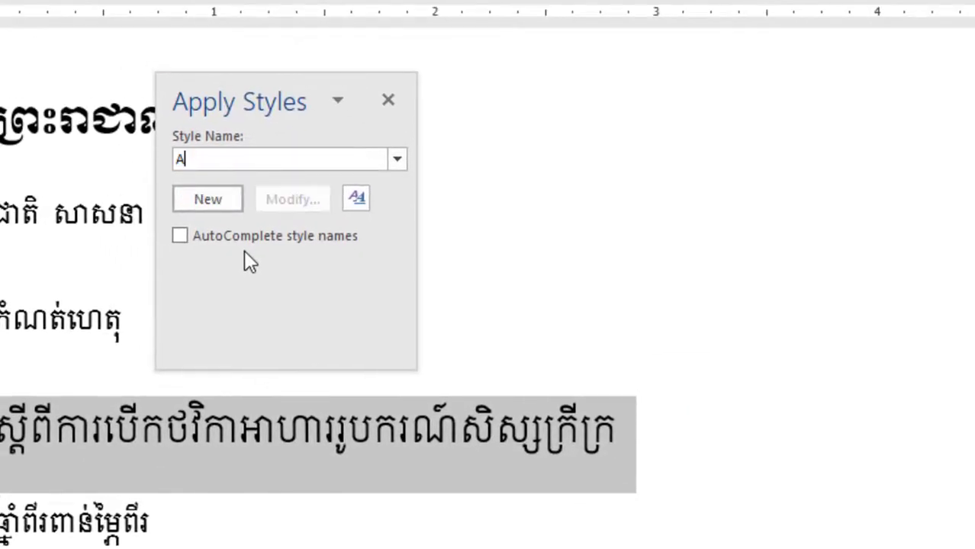
type("2")
key("Return")
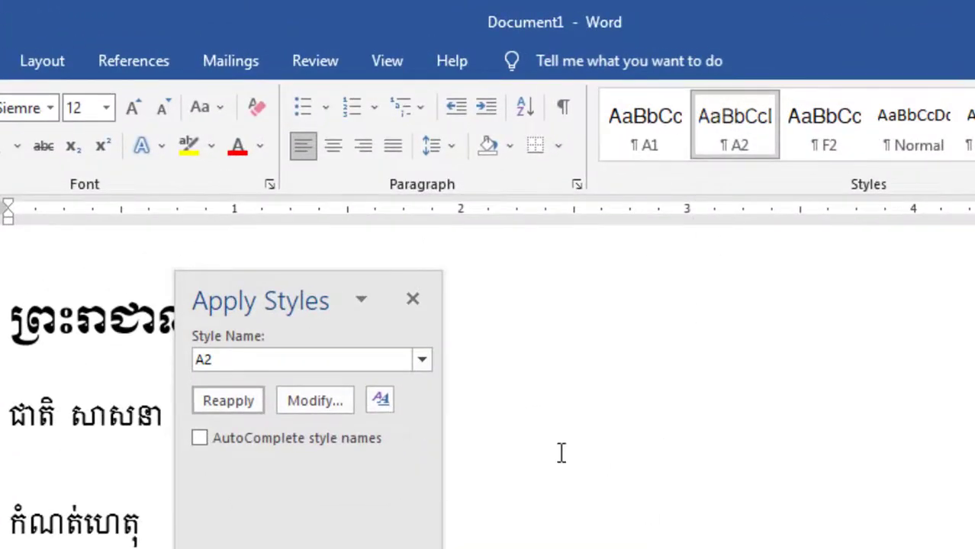
left_click(410, 300)
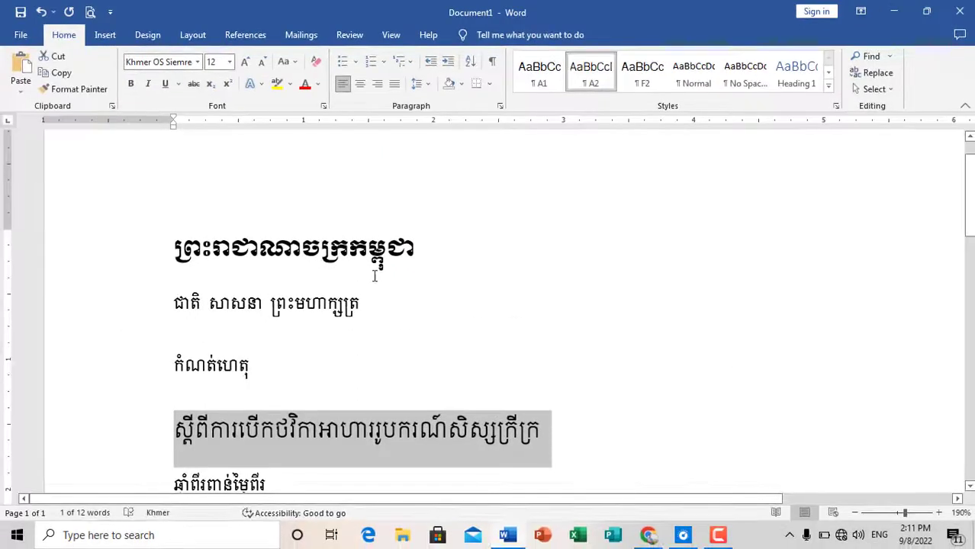
- Apply style A1 to the motto line ជាតិ សាសនា ព្រះមហាក្សត្រ
scroll(375, 277, "down", 3)
left_click(329, 298)
scroll(425, 283, "up", 3)
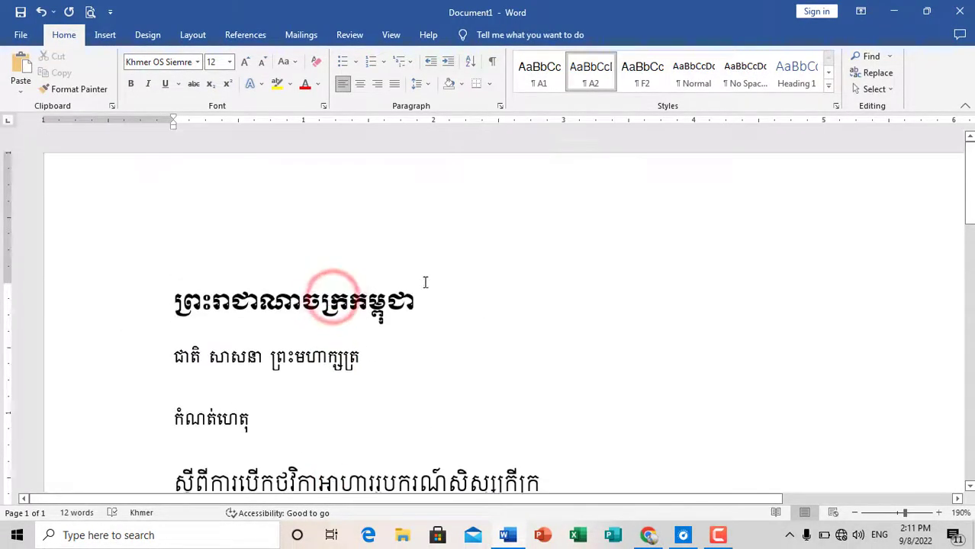
left_click(402, 304)
left_click_drag(371, 356, 131, 358)
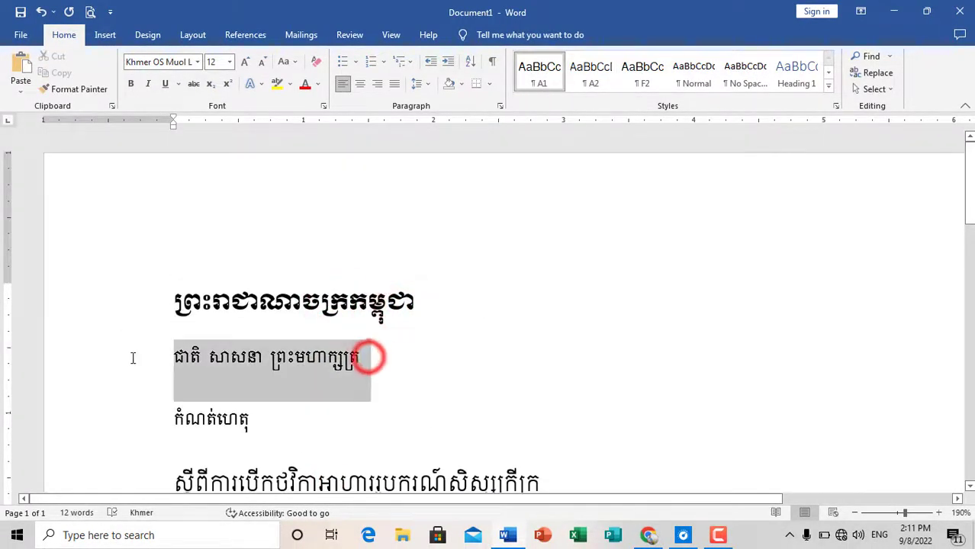
left_click(549, 80)
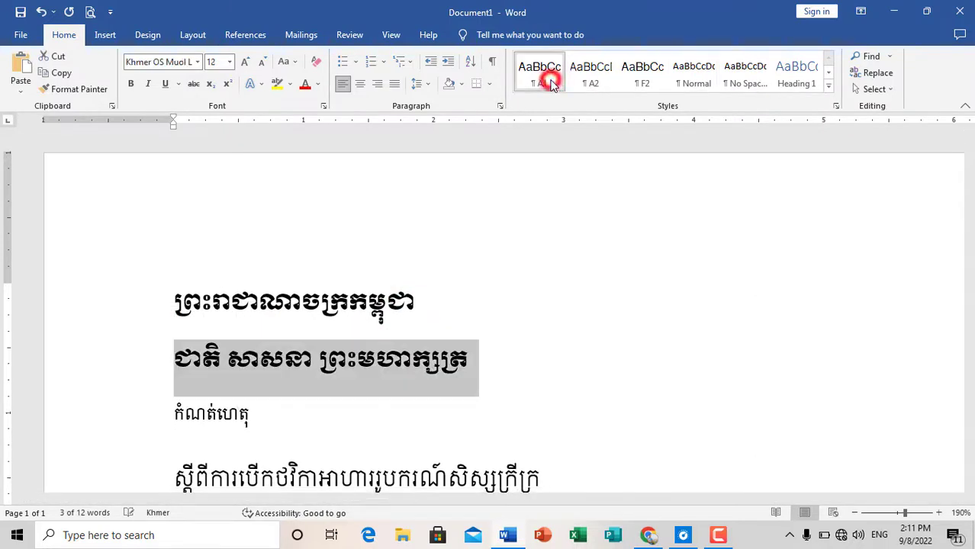
left_click(323, 326)
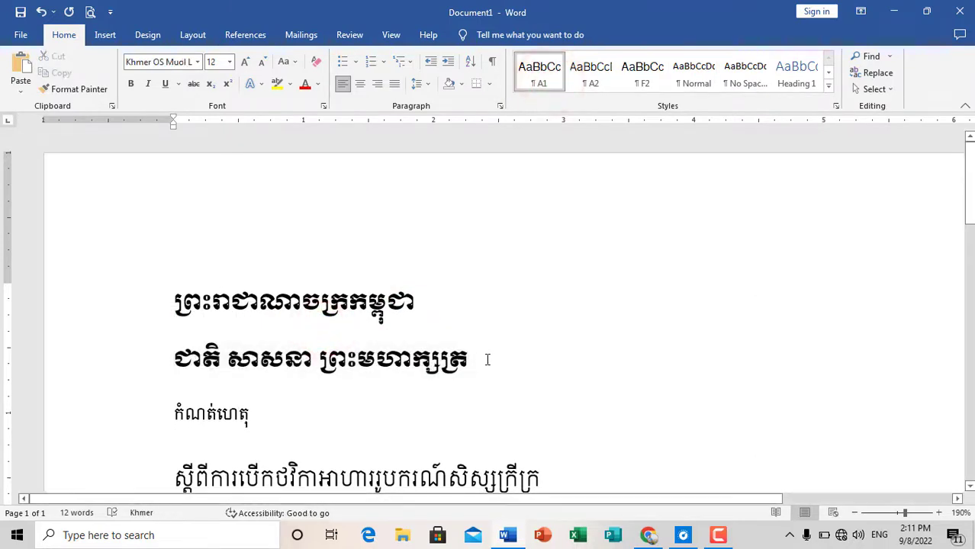
- Select both heading lines and bring up the Styles options from the shortcut menu
left_click_drag(475, 359, 142, 306)
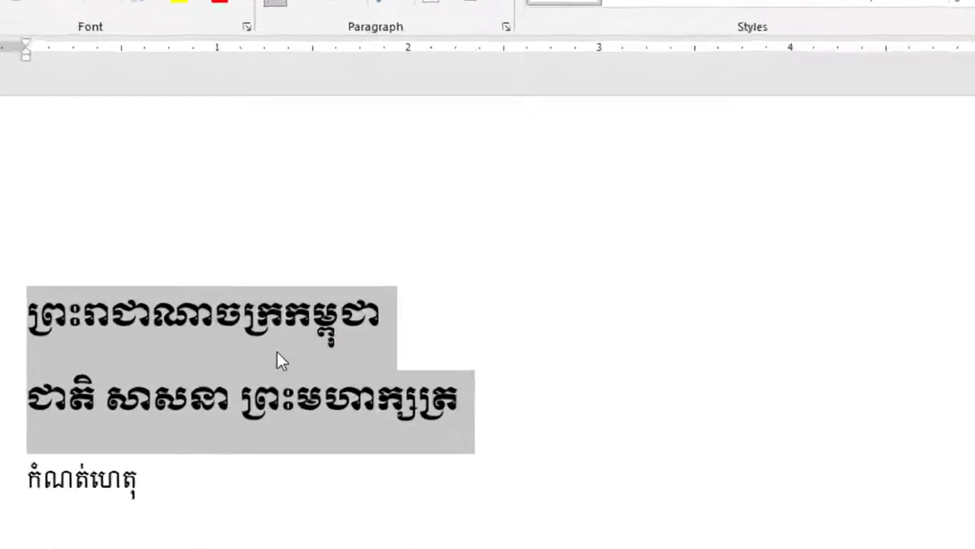
right_click(341, 333)
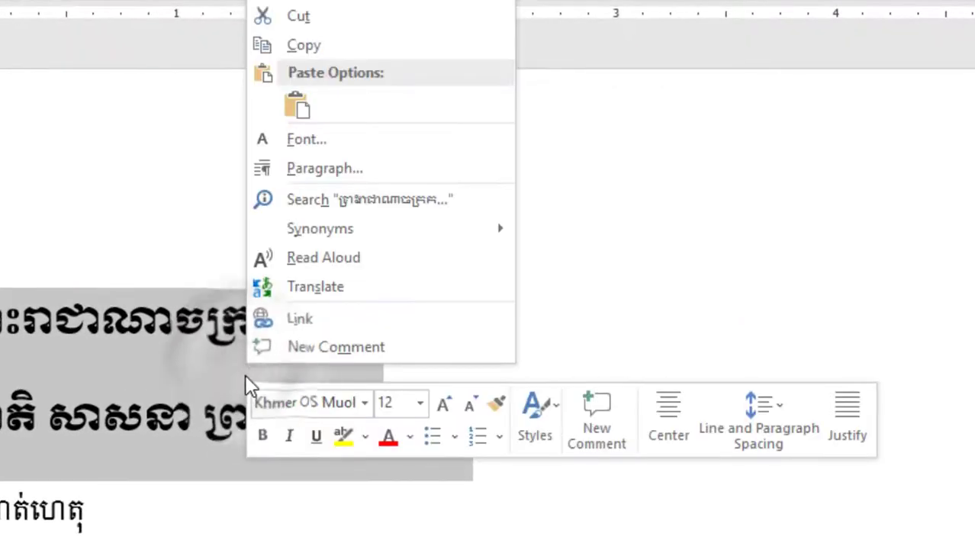
left_click(149, 366)
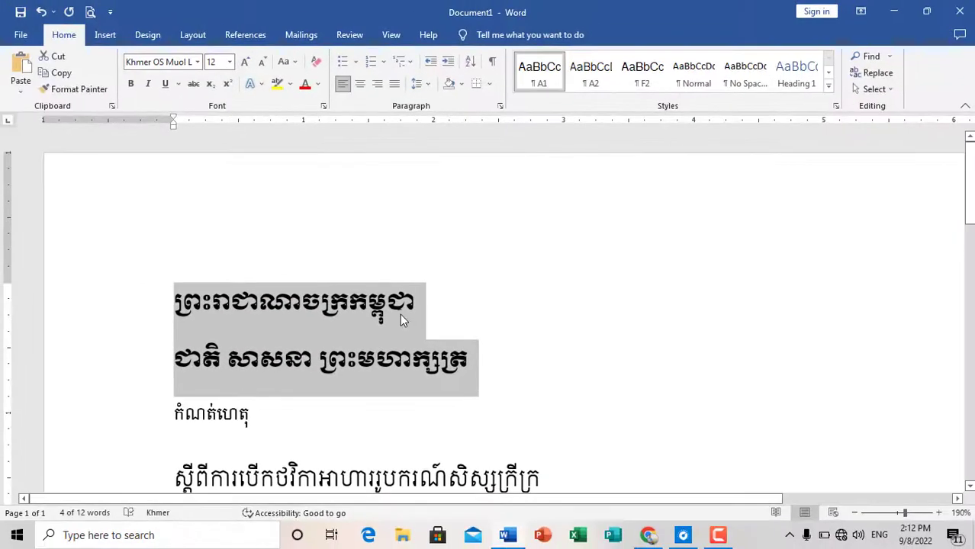
right_click(402, 320)
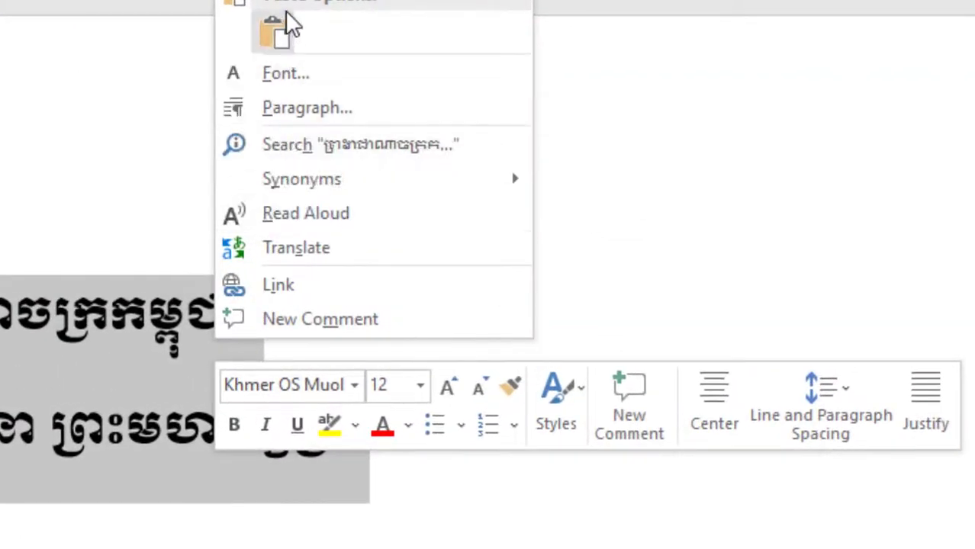
left_click(563, 416)
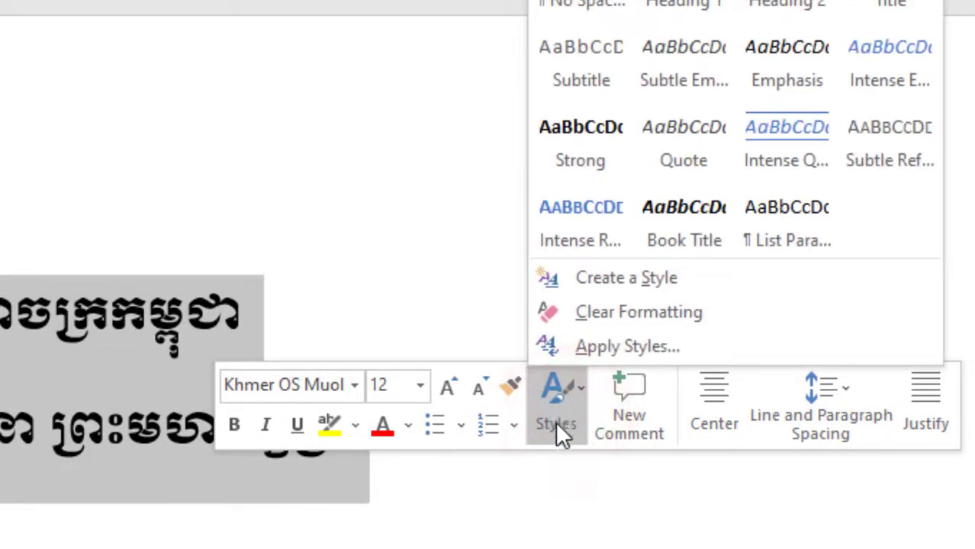
- Change style A1 to centre alignment so both heading lines sit centred on the page
left_click(642, 349)
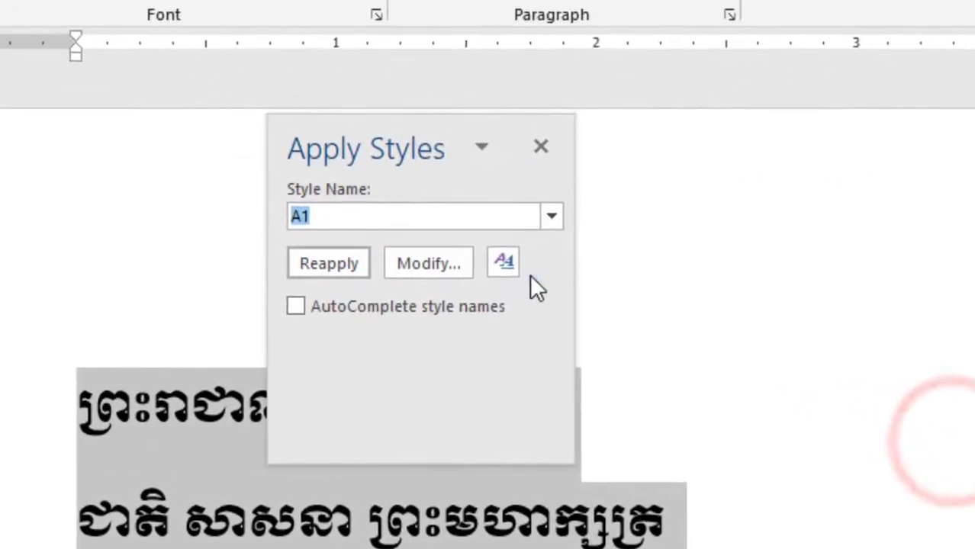
left_click(442, 267)
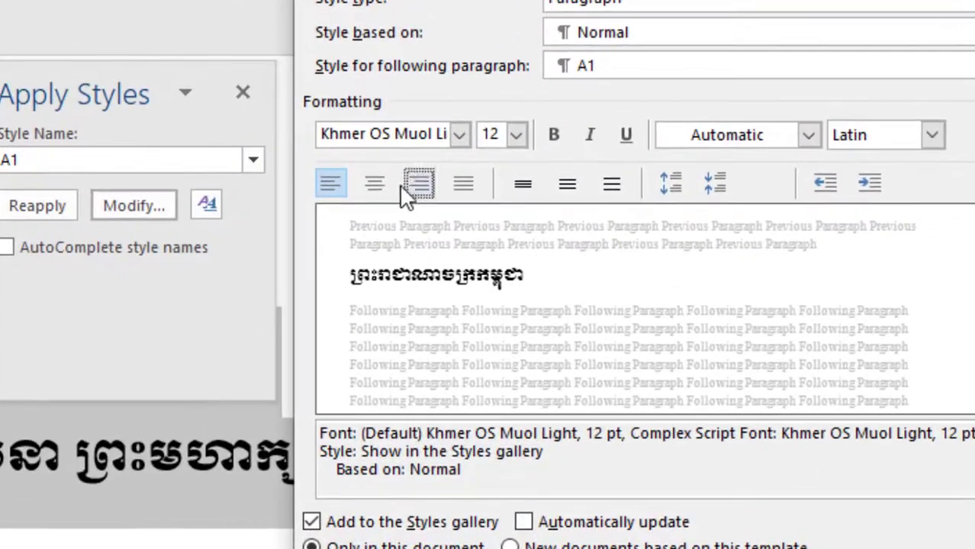
left_click(412, 213)
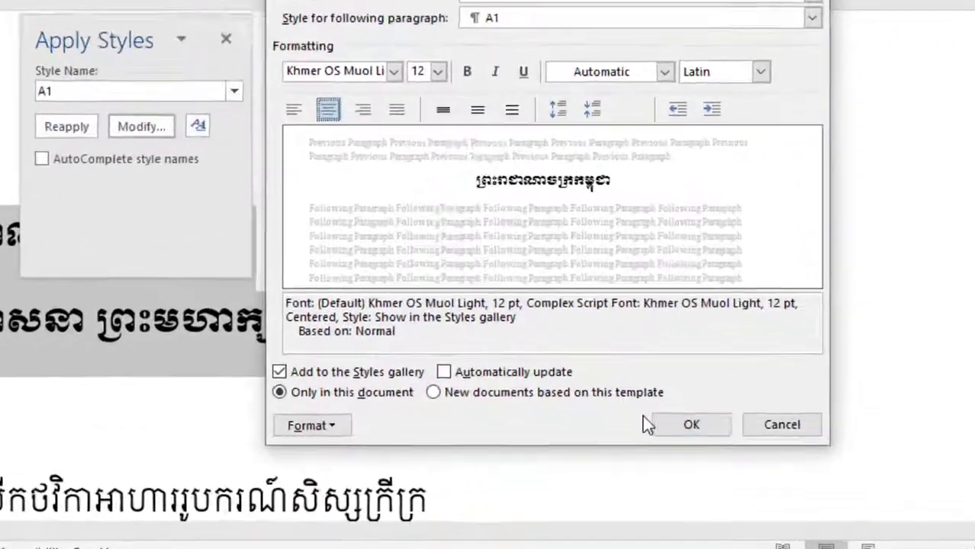
left_click(689, 422)
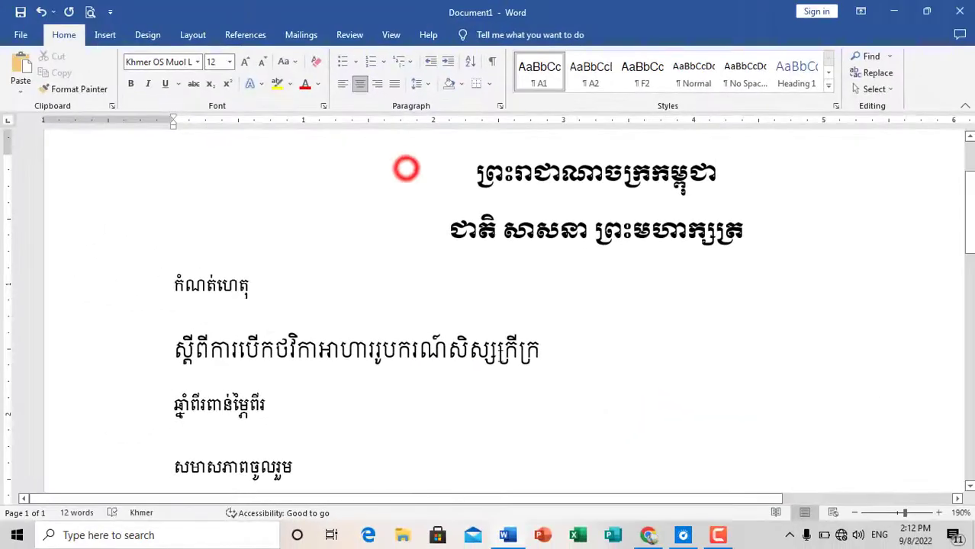
left_click(497, 366)
- Apply style A1 to the កំណត់ហេតុ line after checking which style the title uses
triple_click(530, 361)
left_click(412, 394)
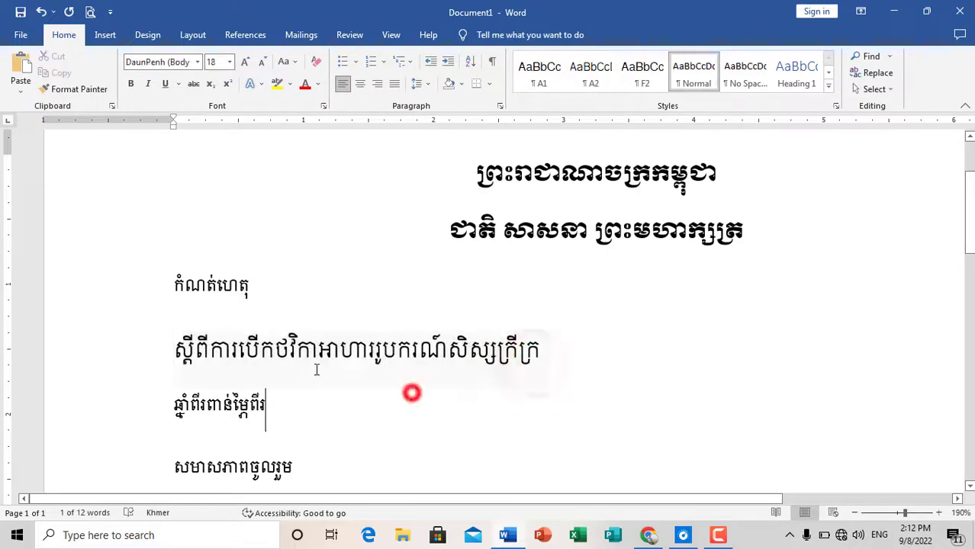
left_click(212, 299)
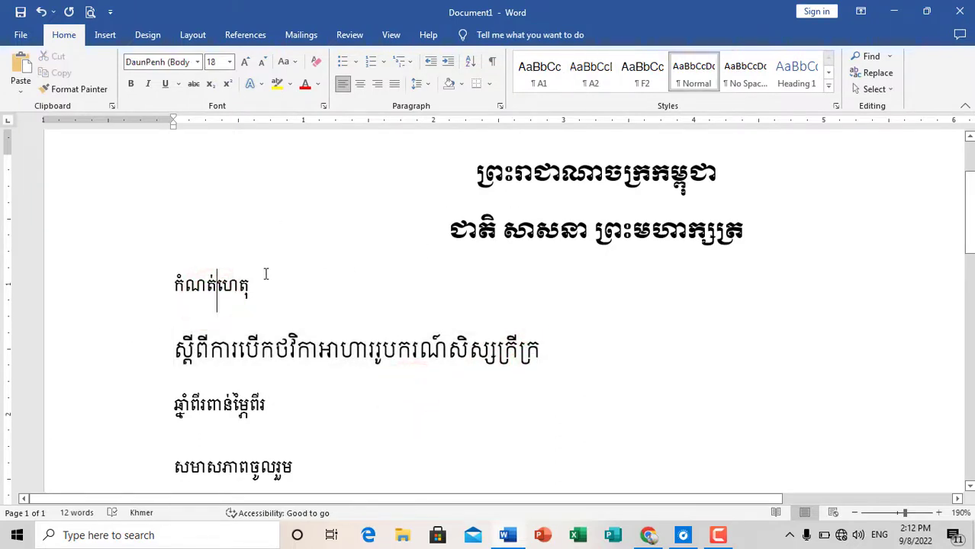
left_click(572, 174)
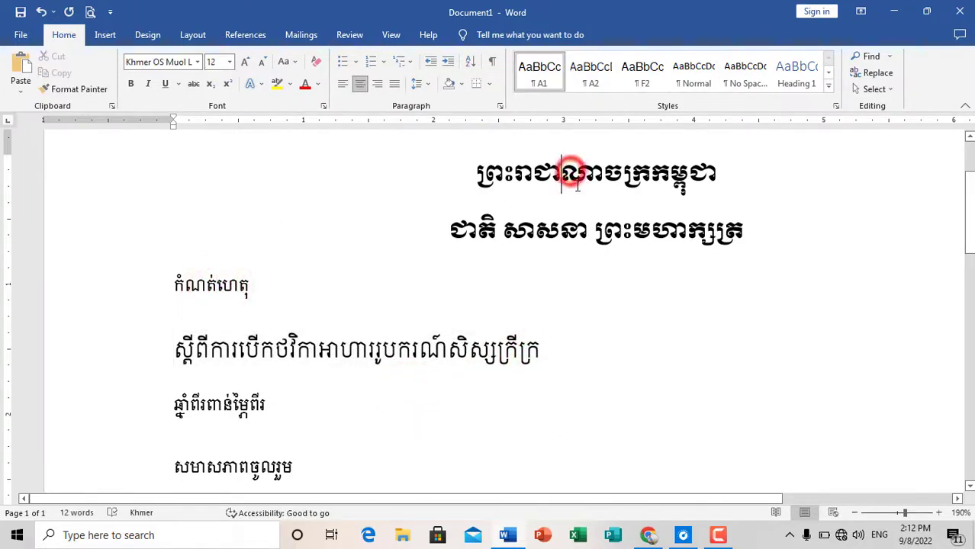
left_click_drag(252, 285, 166, 283)
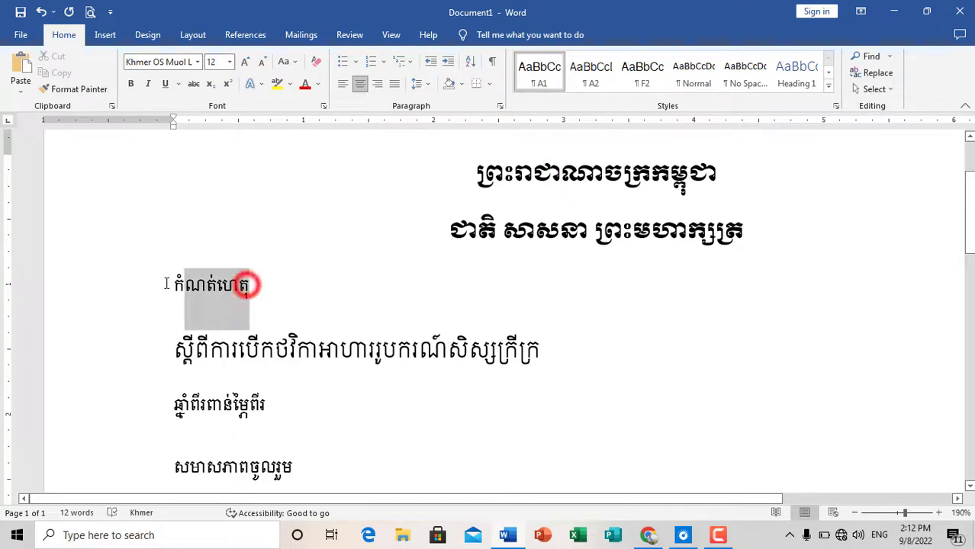
left_click(551, 80)
left_click(562, 320)
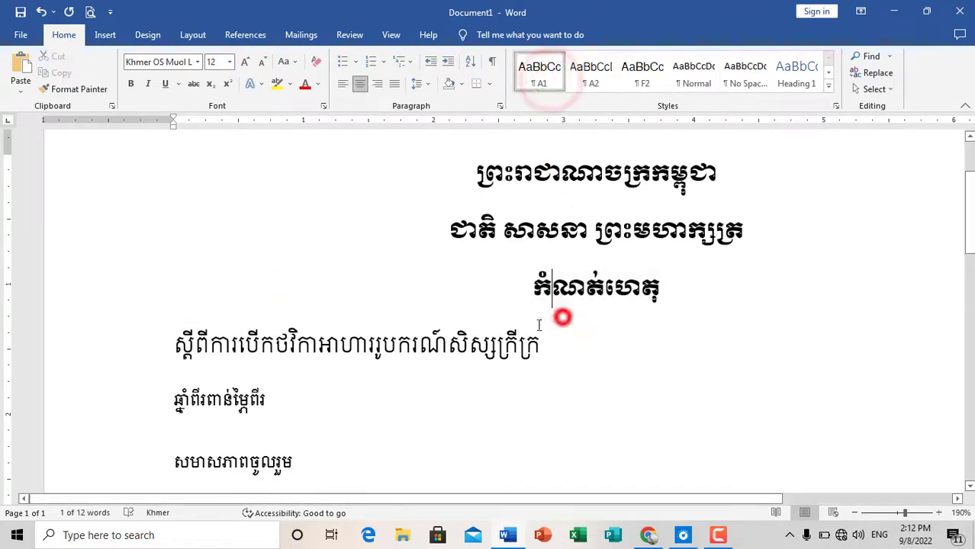
scroll(563, 316, "down", 3)
scroll(382, 252, "up", 2)
scroll(255, 382, "down", 2)
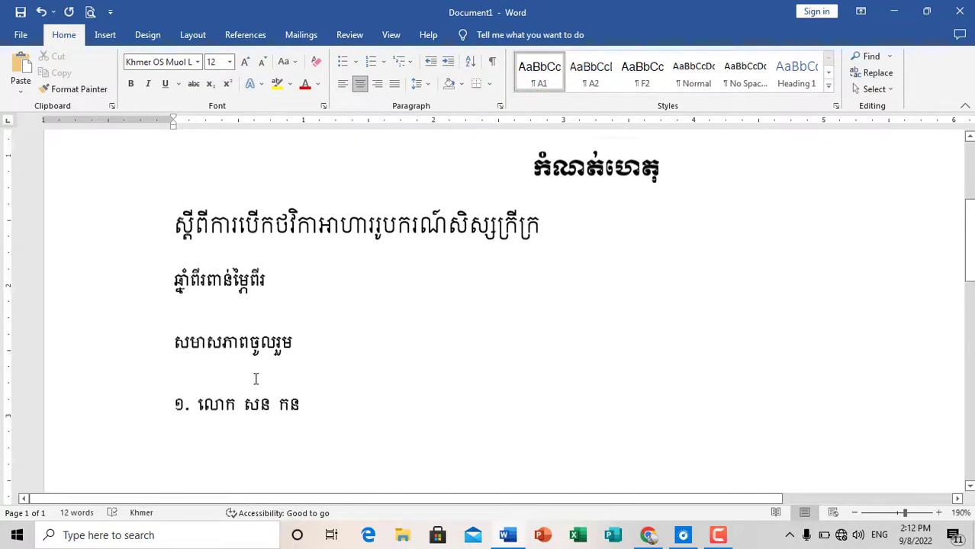
- Give the year line ឆ្នាំពីរពាន់ម្ភៃពីរ style A2 and make សមាសភាពចូលរួម an A1 heading
left_click_drag(275, 270, 158, 273)
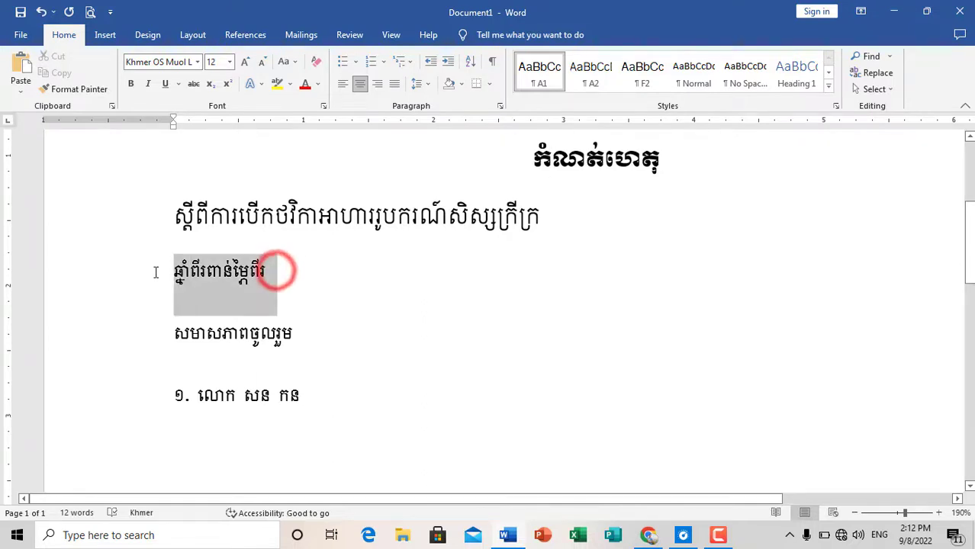
left_click(595, 81)
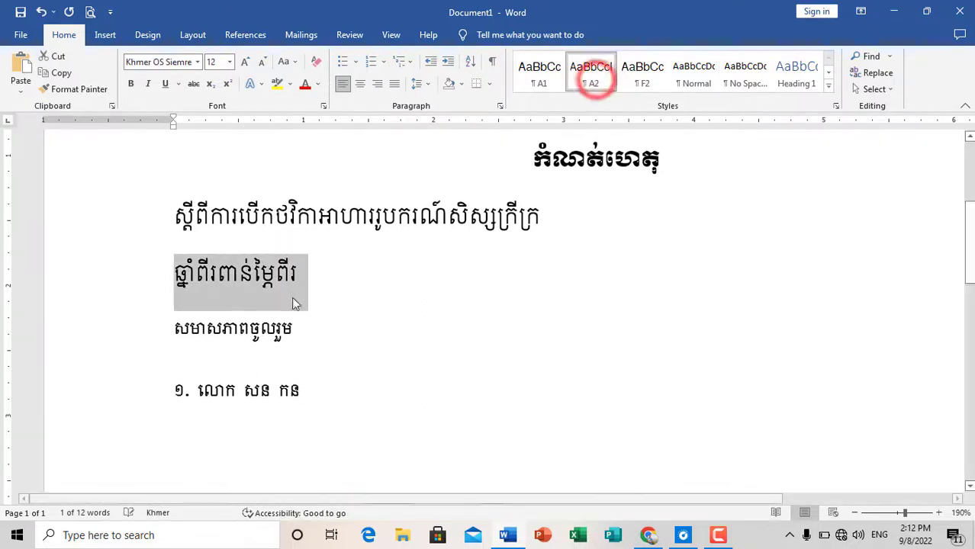
left_click(271, 274)
left_click_drag(299, 336, 142, 330)
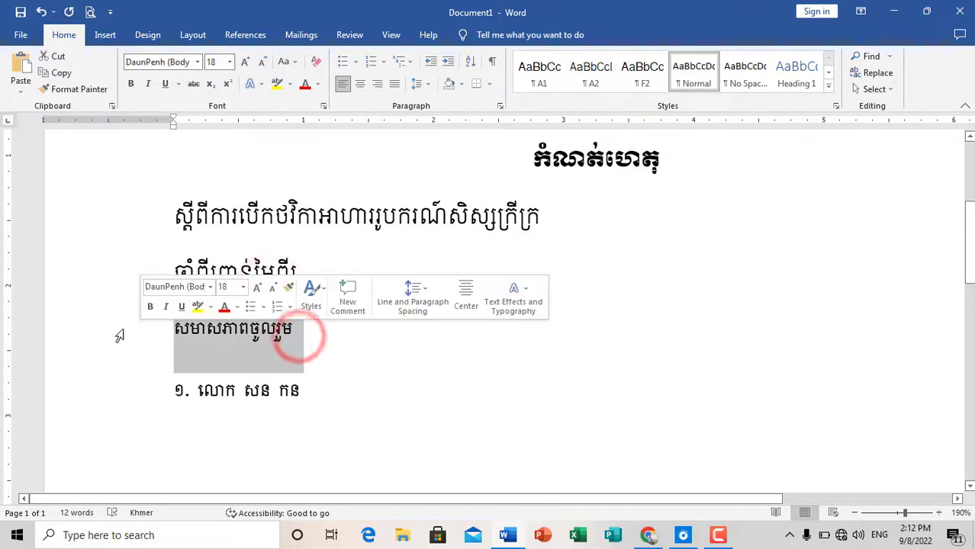
scroll(598, 212, "up", 3)
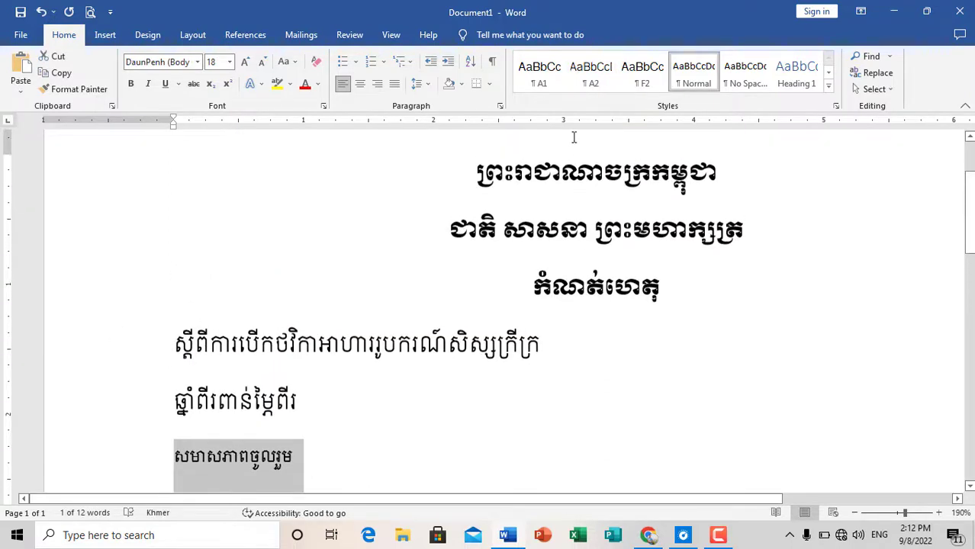
left_click(540, 70)
scroll(618, 239, "down", 5)
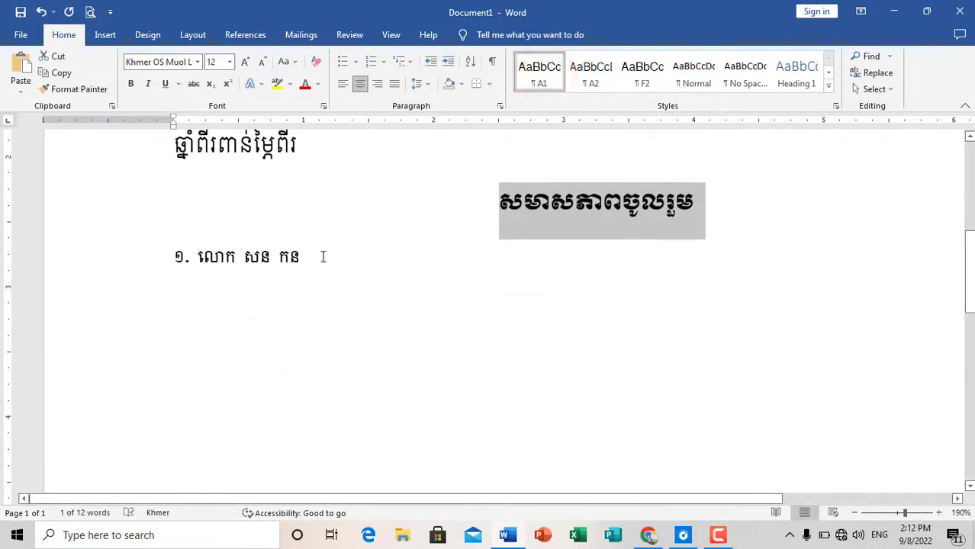
- Apply the A2 body style to the first numbered participant line
left_click_drag(303, 259, 115, 259)
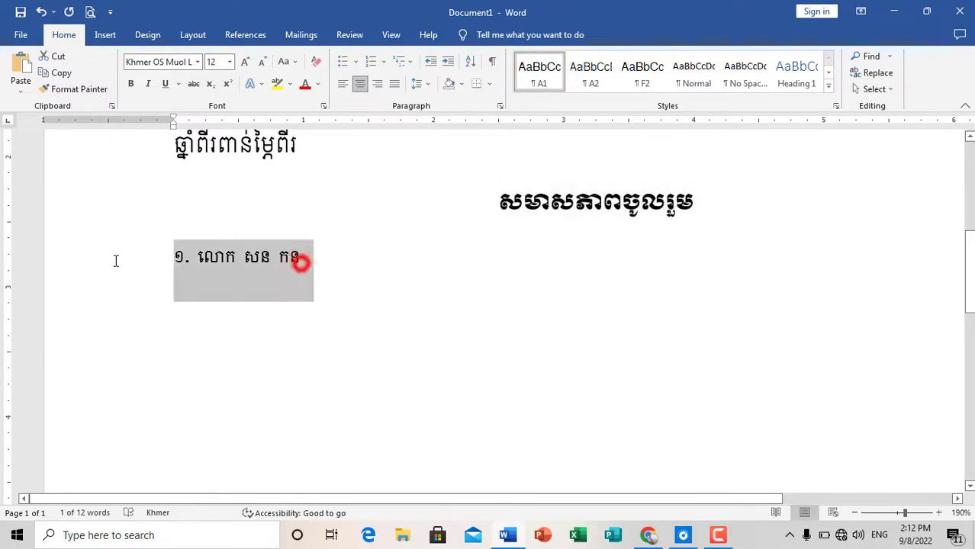
left_click(599, 75)
left_click(459, 266)
scroll(453, 229, "up", 5)
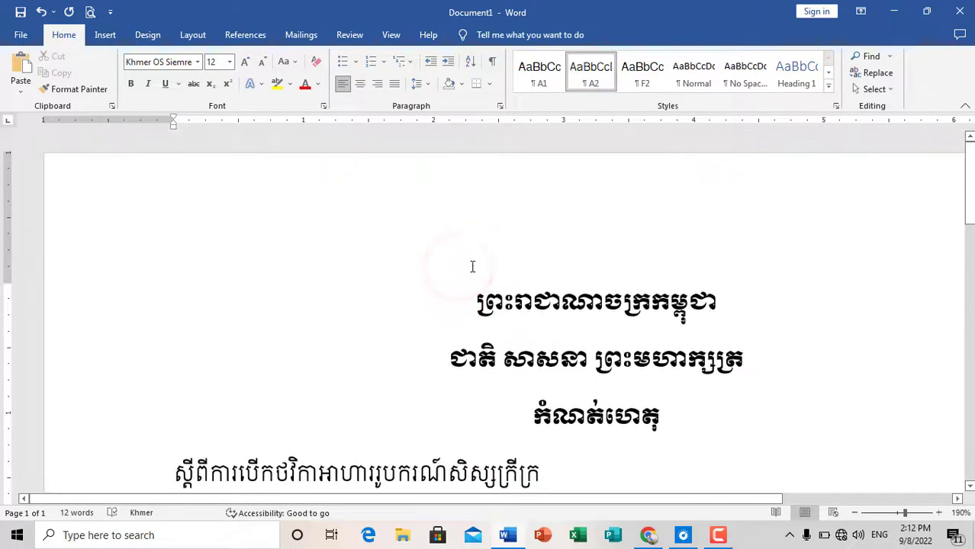
scroll(497, 279, "down", 3)
scroll(497, 279, "up", 3)
scroll(413, 312, "down", 5)
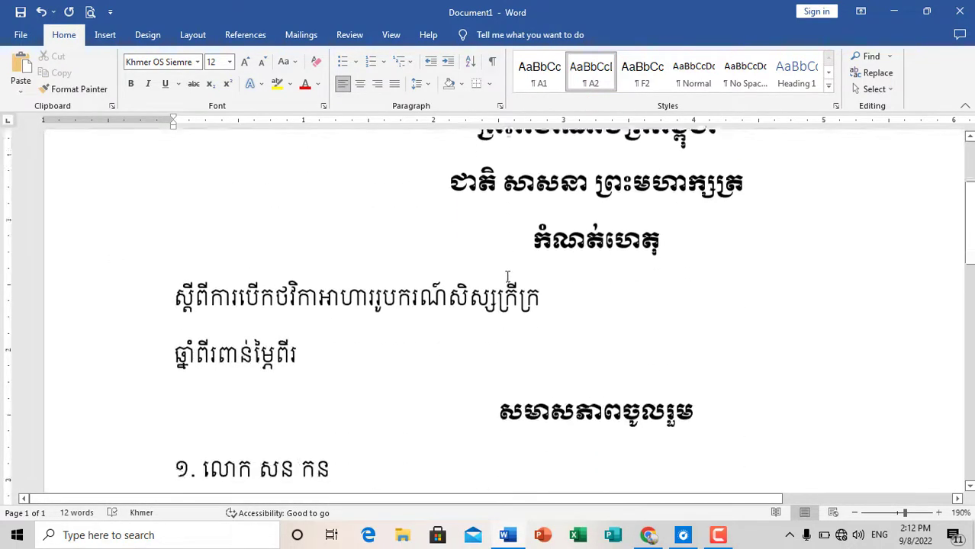
scroll(363, 272, "up", 3)
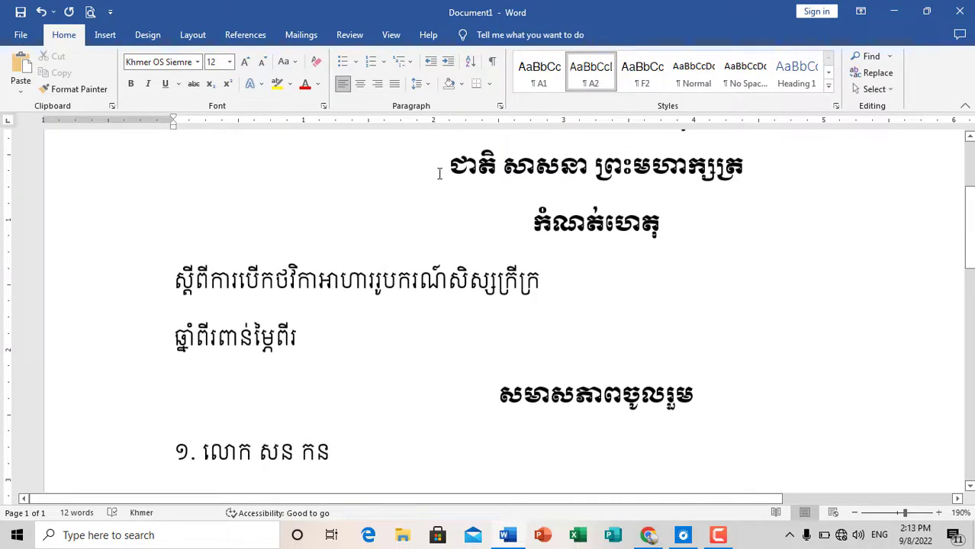
- Remove the space after paragraphs for all lines from the title to the numbered participant line
left_click_drag(441, 169, 434, 470)
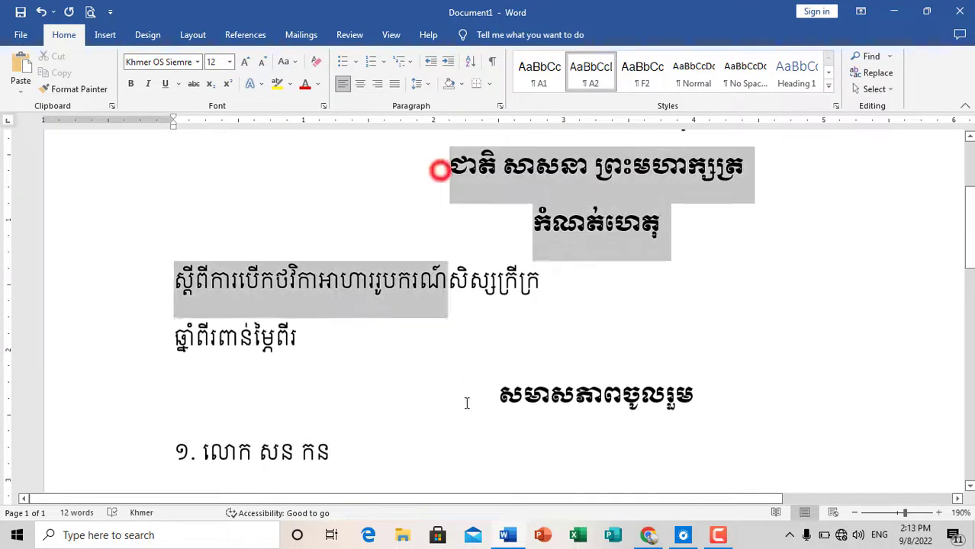
left_click(421, 83)
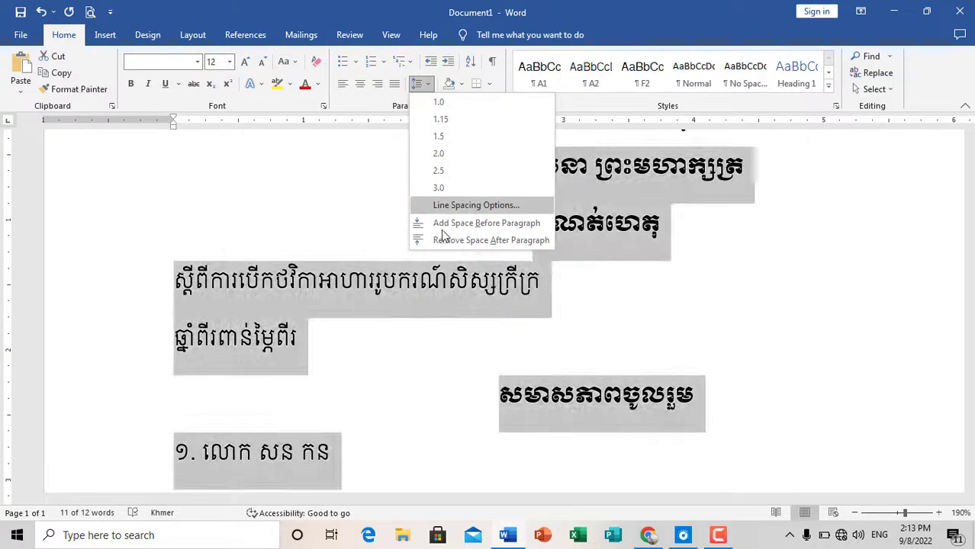
left_click(439, 241)
left_click(552, 289)
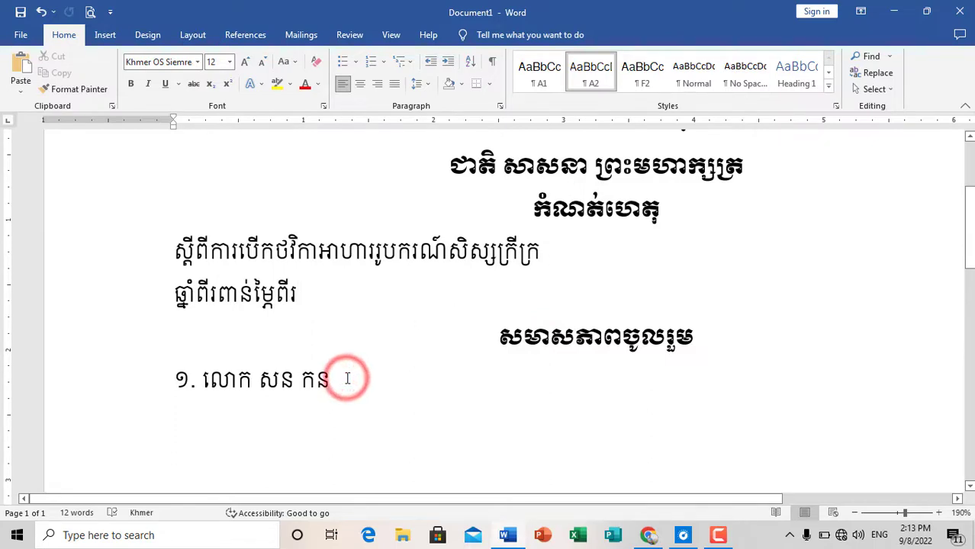
- Add the second participant line ២. លោក and start an empty line below it
key("Return")
type("២.")
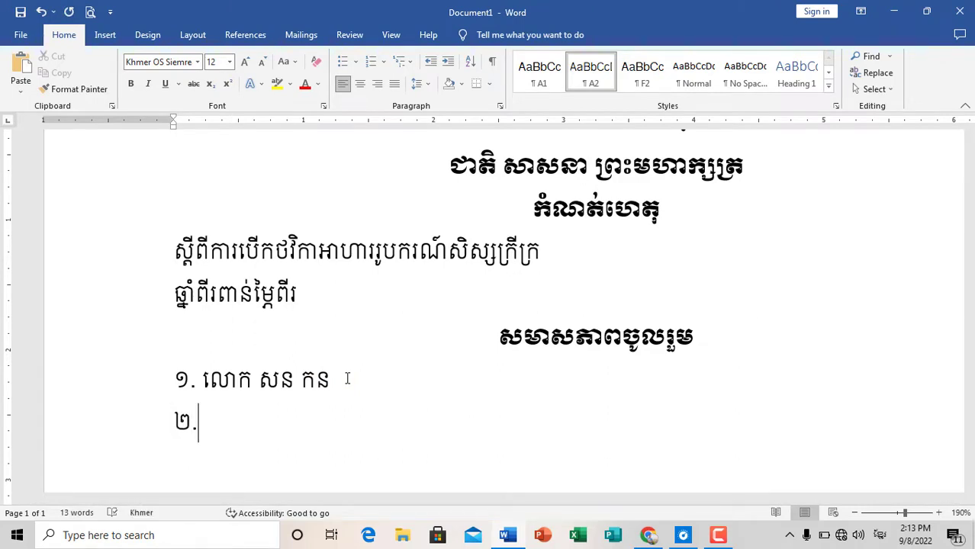
type(" លោក")
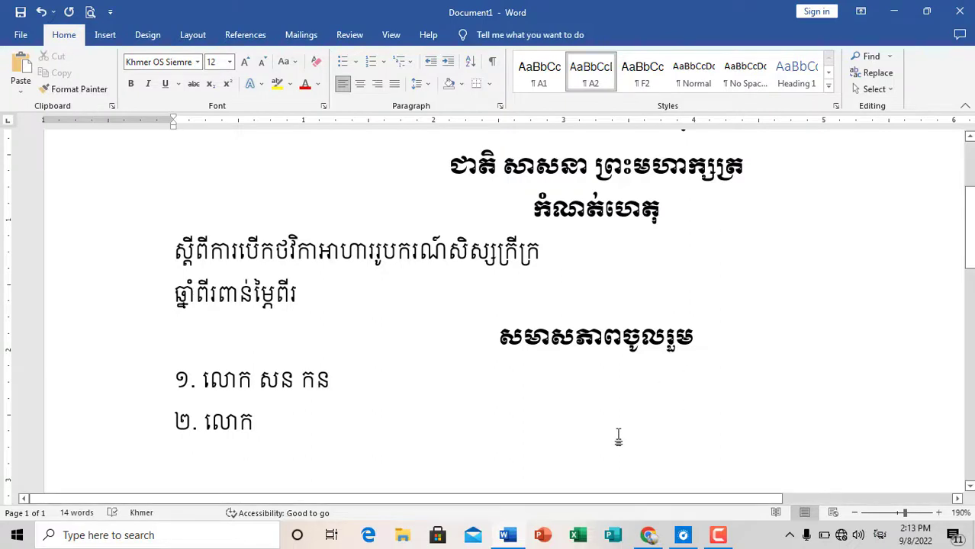
key("Return")
type("បញ្ជីវត្តមាន")
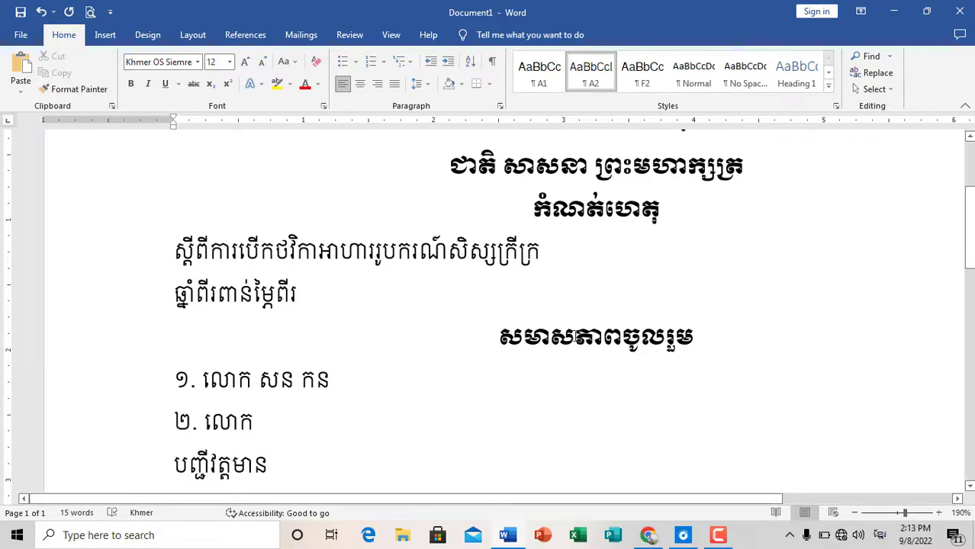
- Apply the centred A1 style to the new បញ្ជីវត្ថុមាន line
double_click(284, 464)
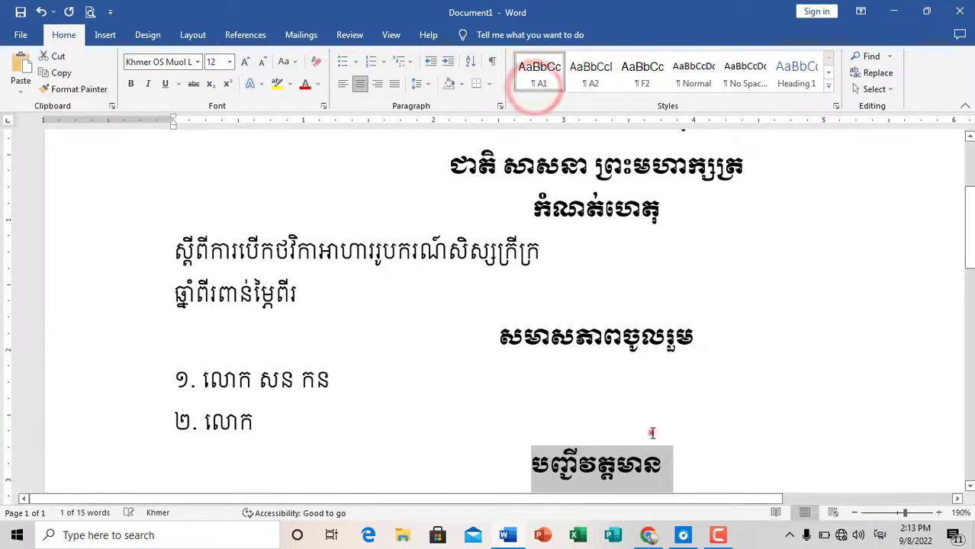
left_click(654, 370)
scroll(652, 425, "down", 2)
scroll(641, 416, "up", 3)
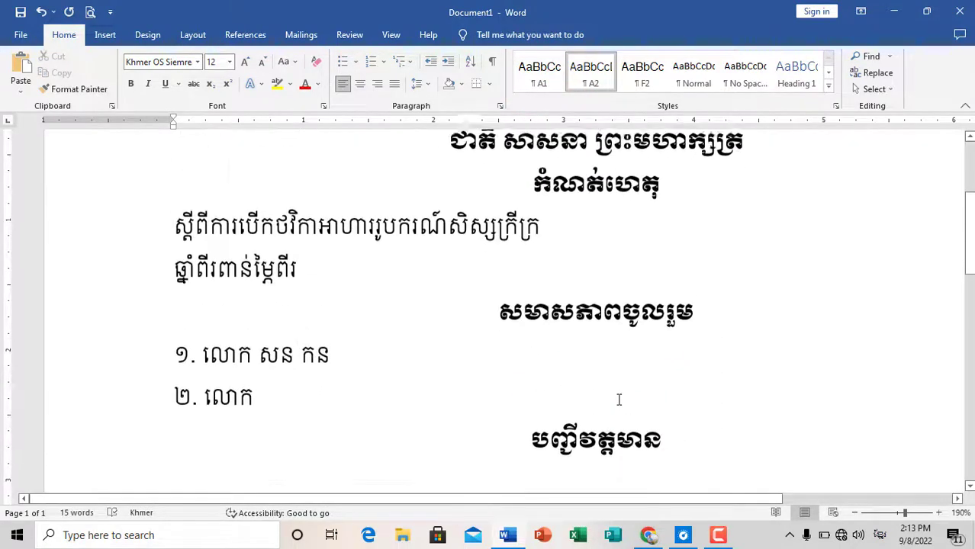
scroll(621, 399, "up", 3)
scroll(597, 326, "down", 2)
scroll(602, 357, "down", 1)
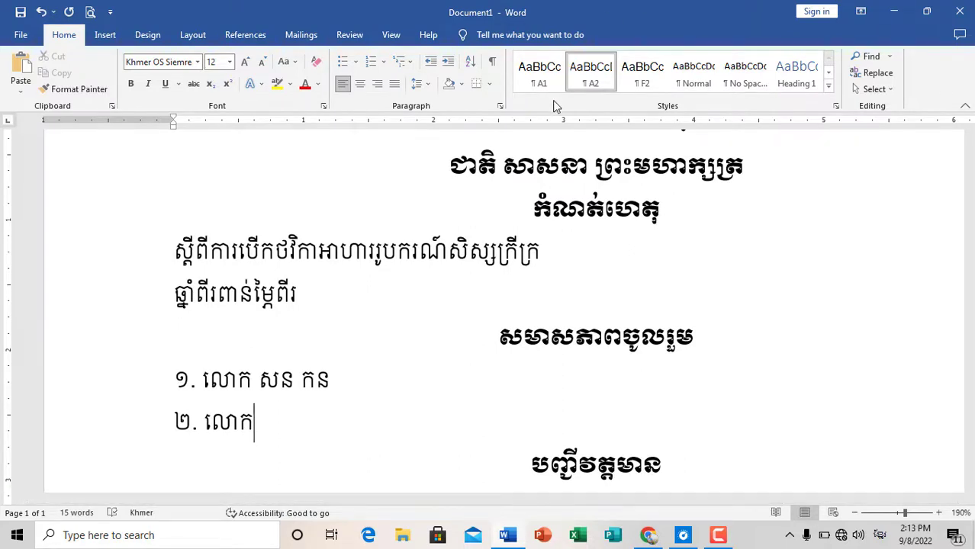
triple_click(311, 295)
right_click(272, 284)
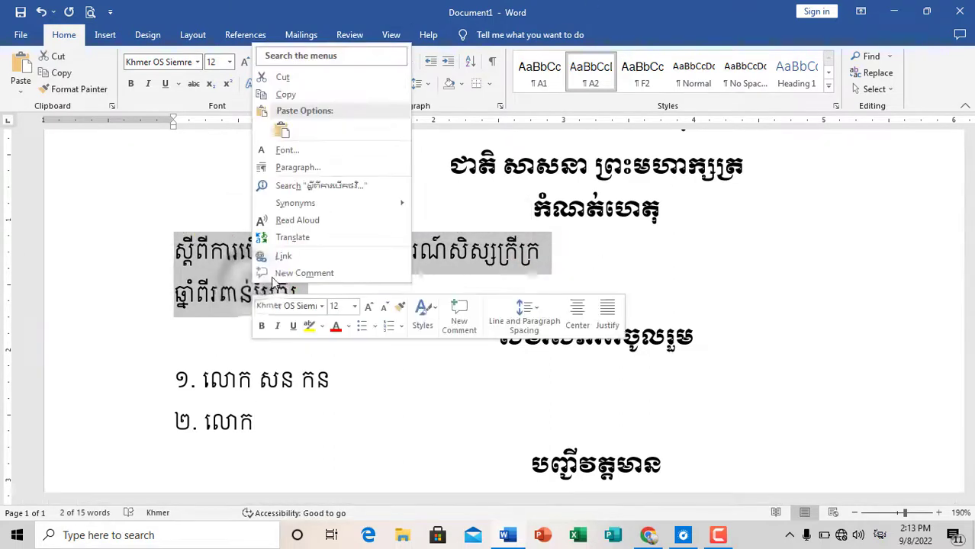
left_click(422, 313)
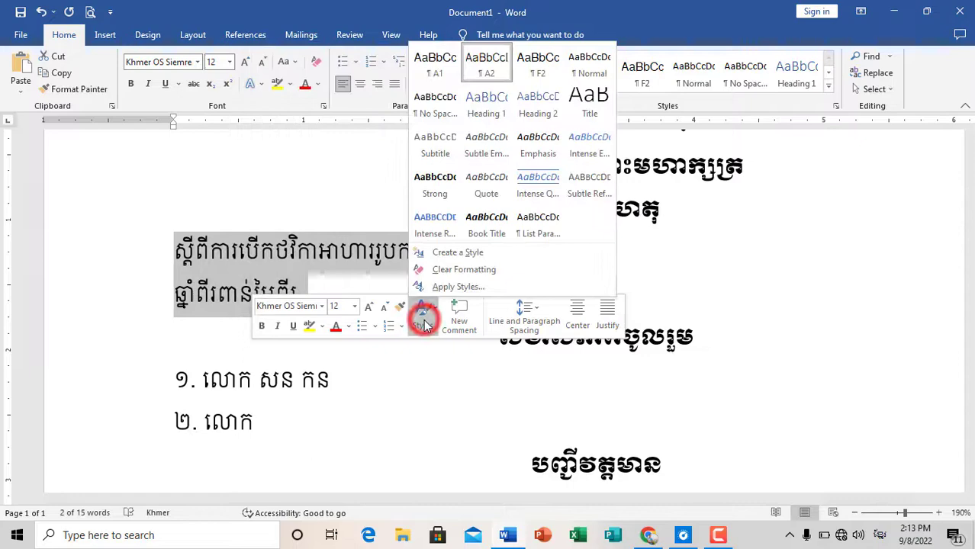
left_click(462, 287)
left_click(362, 233)
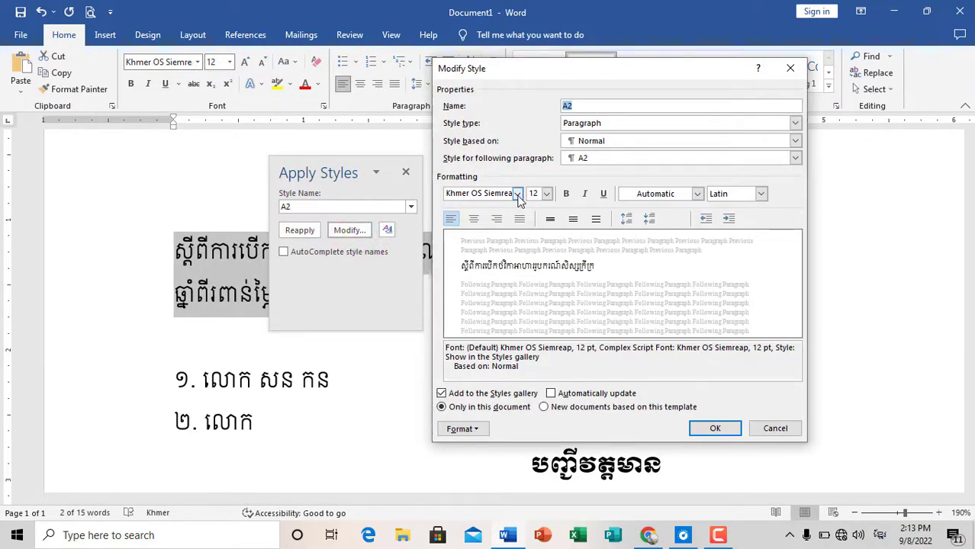
left_click(473, 220)
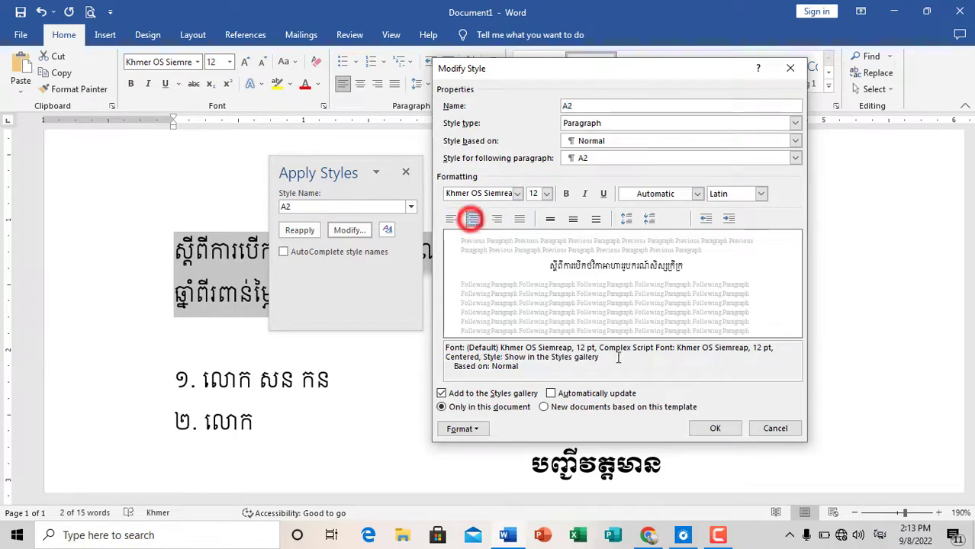
left_click(706, 429)
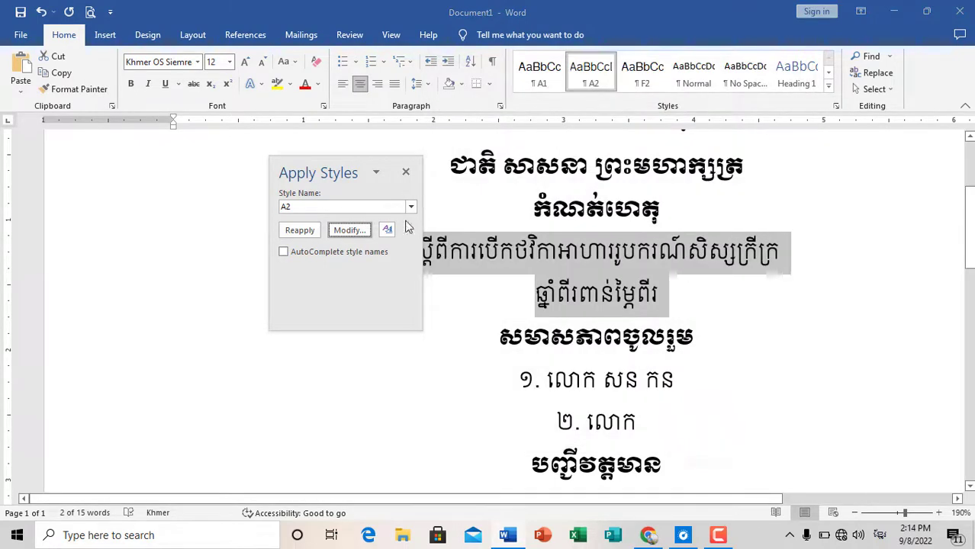
left_click(349, 230)
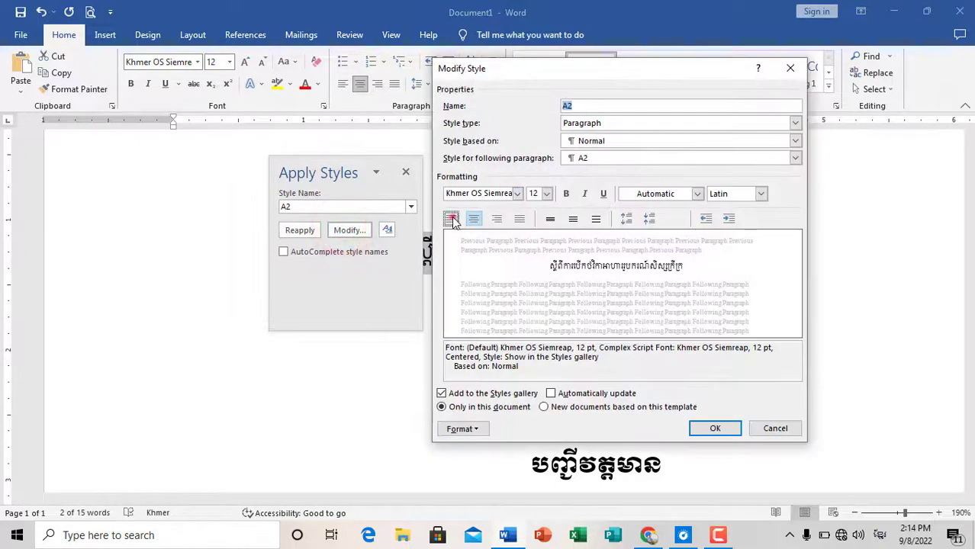
left_click(451, 219)
left_click(715, 428)
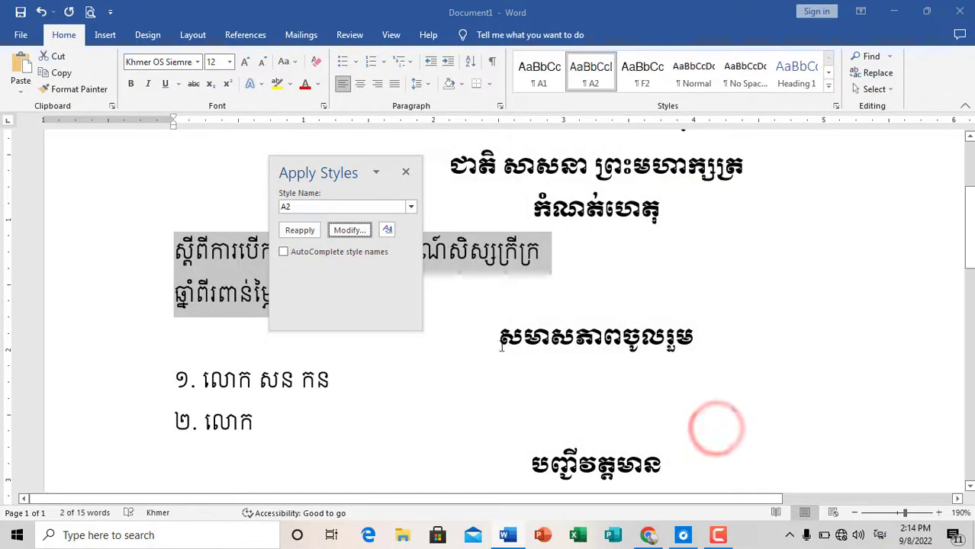
left_click(447, 361)
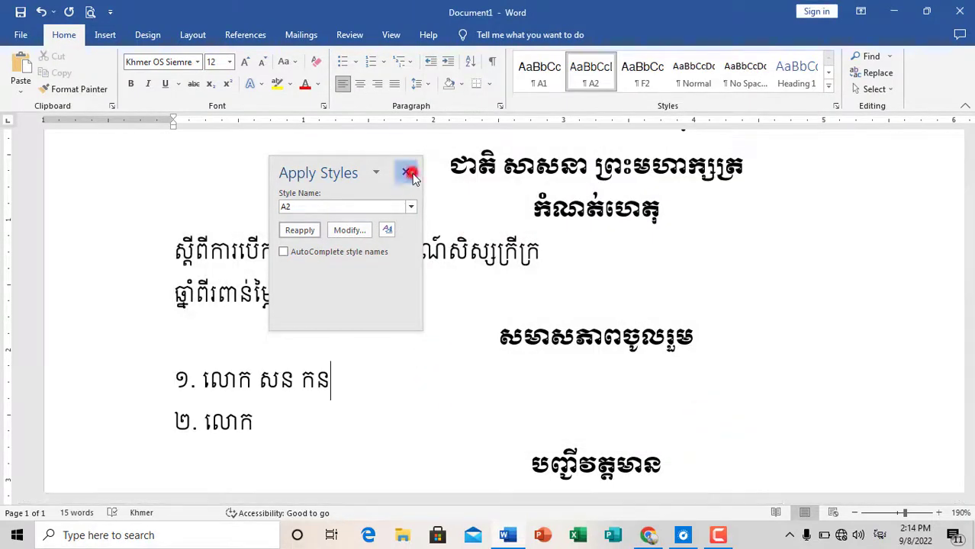
left_click(405, 172)
- Keep the two subject lines in plain left-aligned A2 style after briefly trying A1
scroll(642, 256, "up", 3)
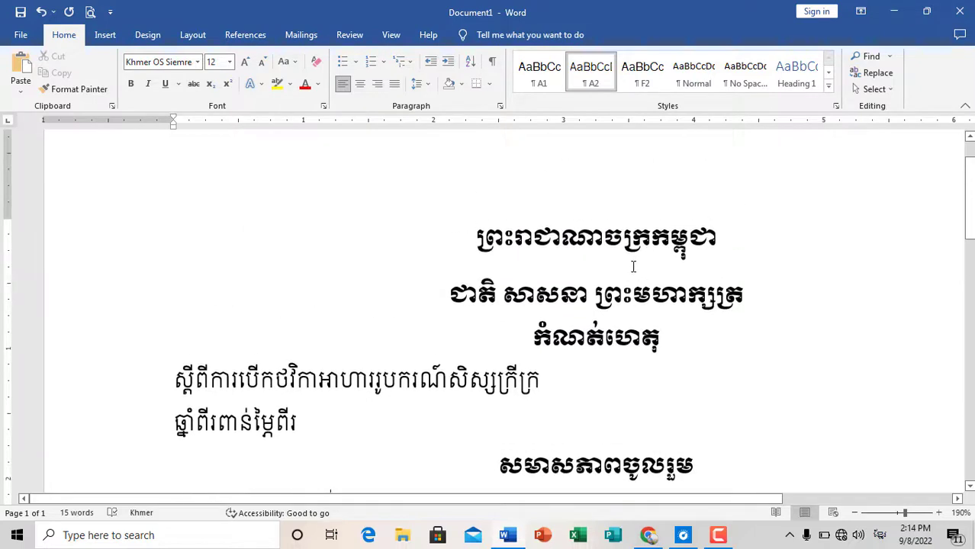
scroll(625, 277, "down", 3)
scroll(627, 275, "up", 2)
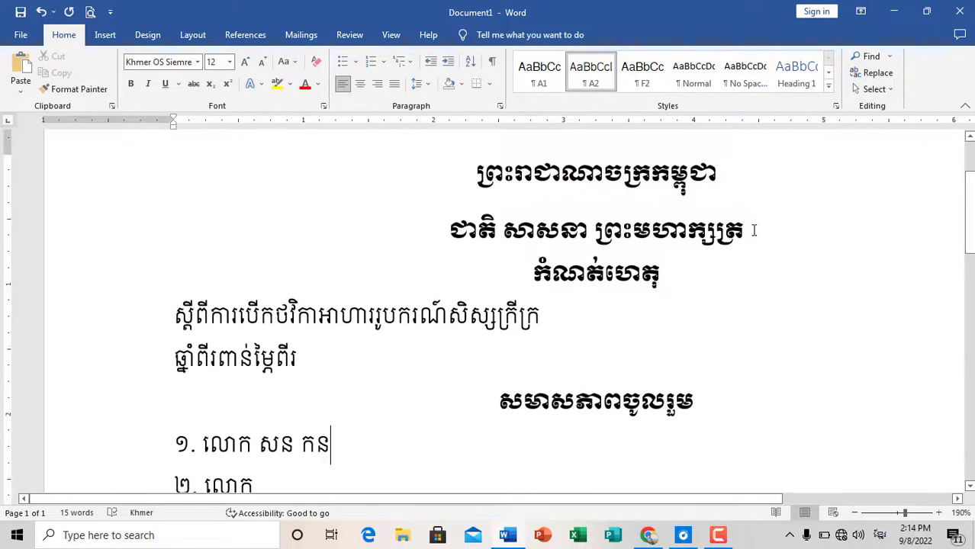
left_click(746, 229)
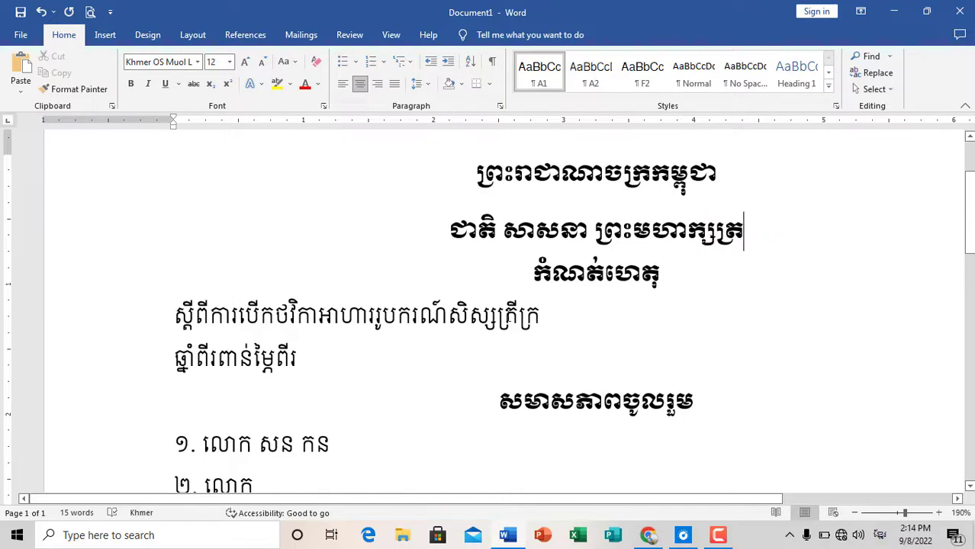
triple_click(378, 355)
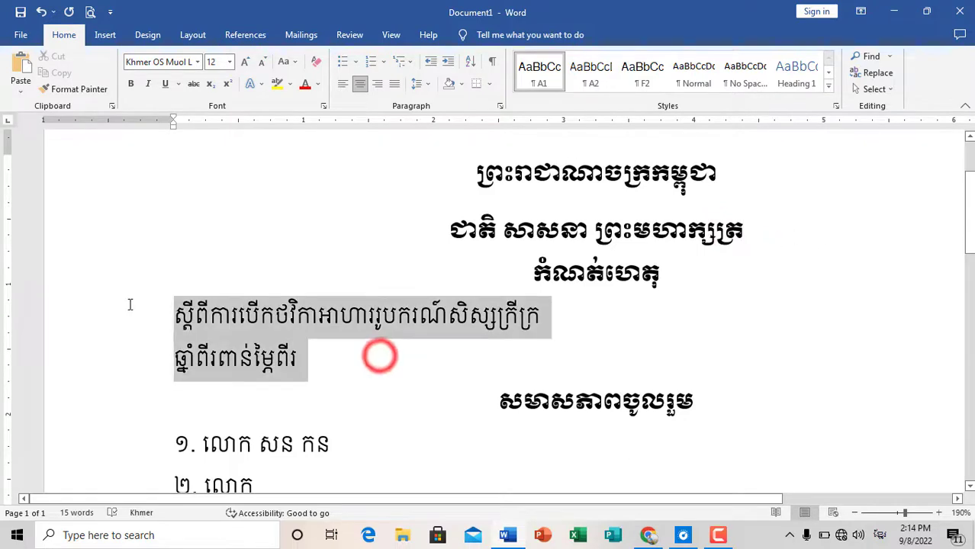
left_click(546, 81)
left_click(632, 338)
left_click_drag(688, 366, 331, 291)
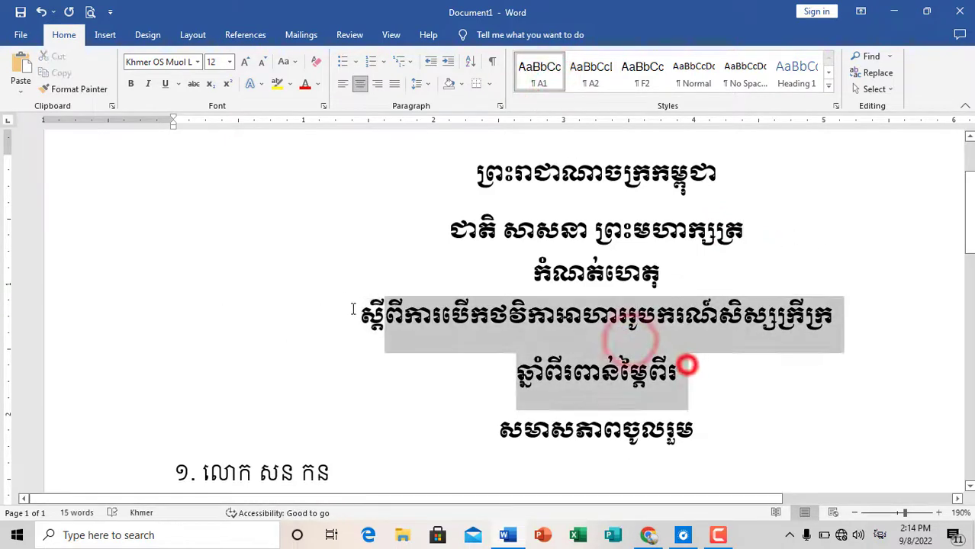
left_click(599, 86)
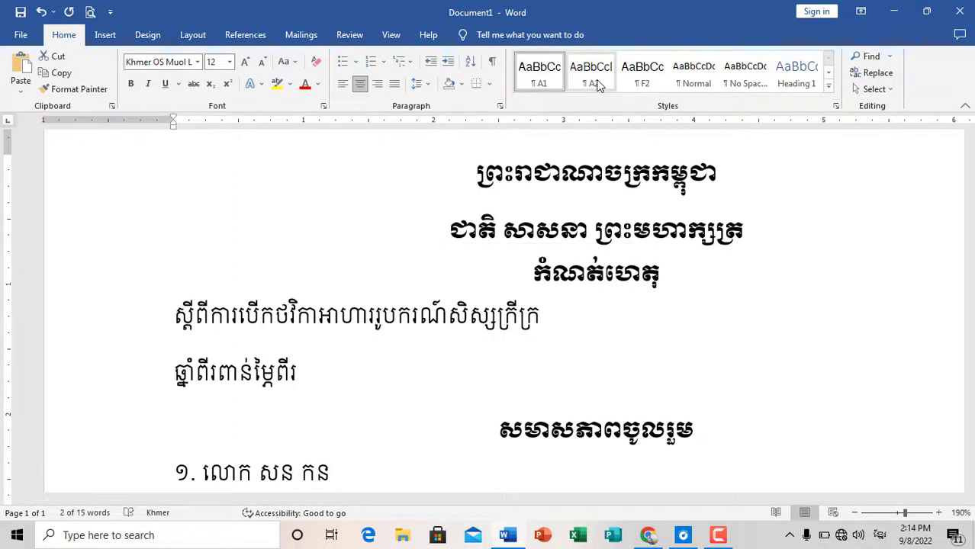
left_click(599, 86)
left_click(602, 298)
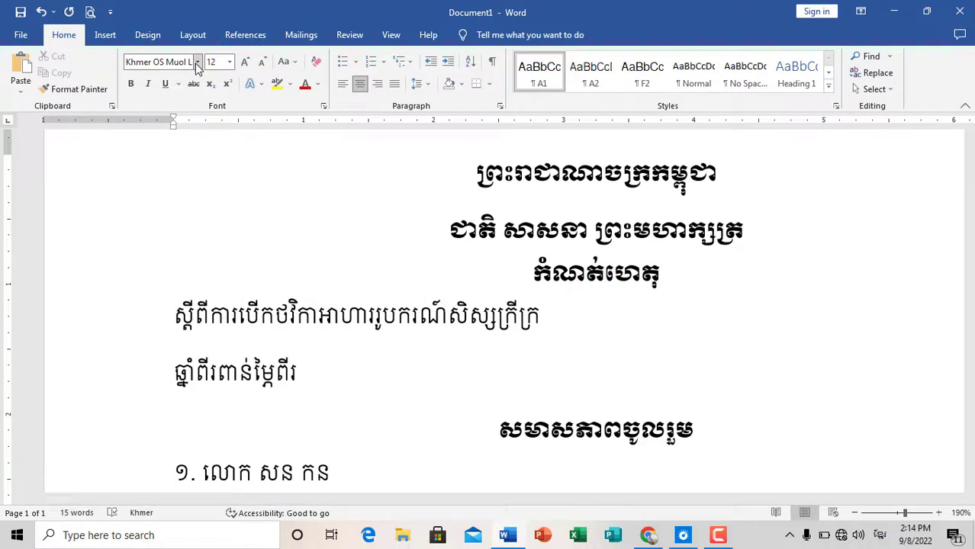
- Select the កំណត់ហេតុ heading and browse the font list without changing the font
left_click_drag(694, 280, 505, 266)
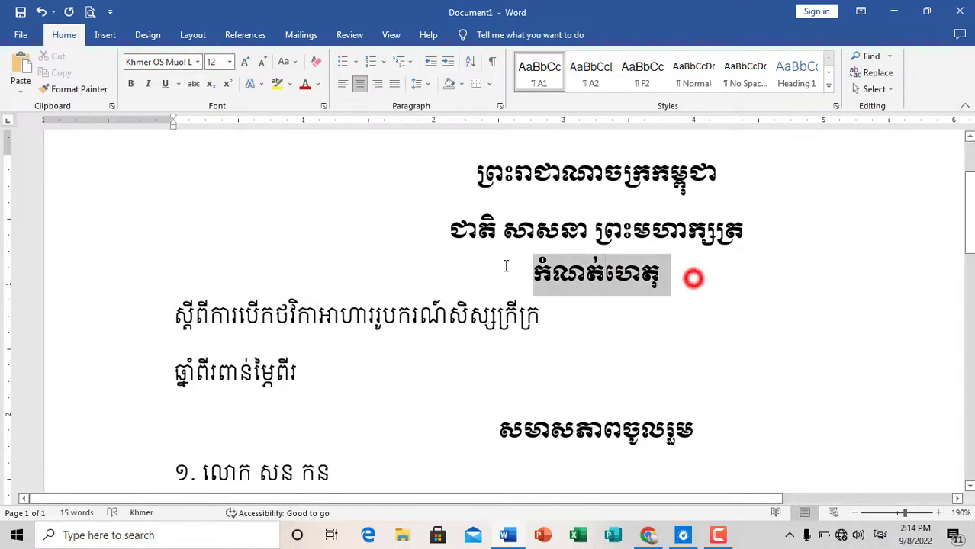
left_click(197, 63)
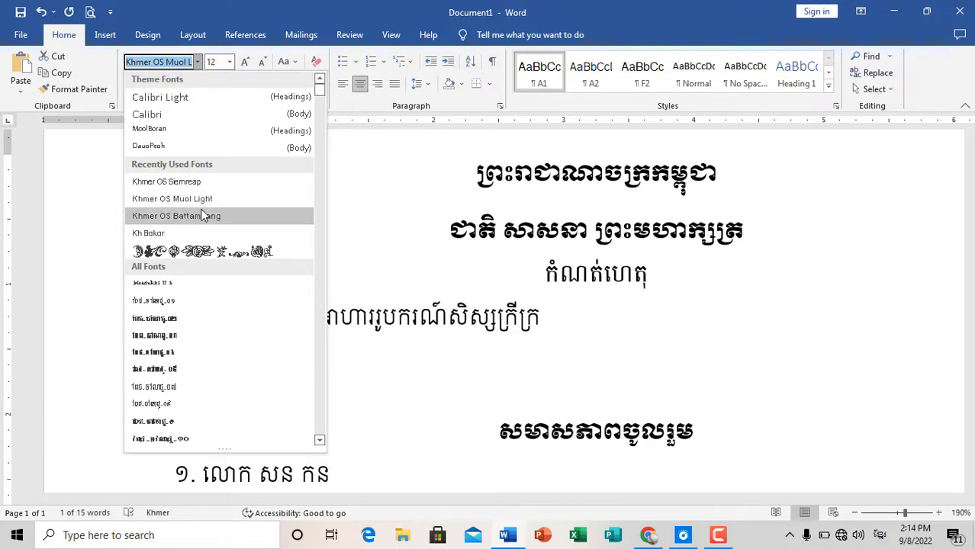
scroll(229, 359, "down", 5)
scroll(219, 290, "down", 5)
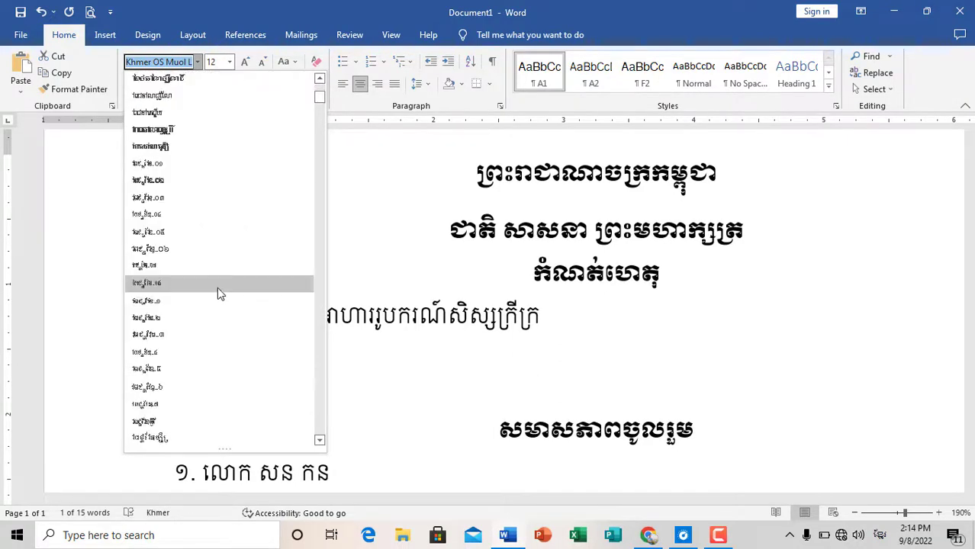
left_click(755, 290)
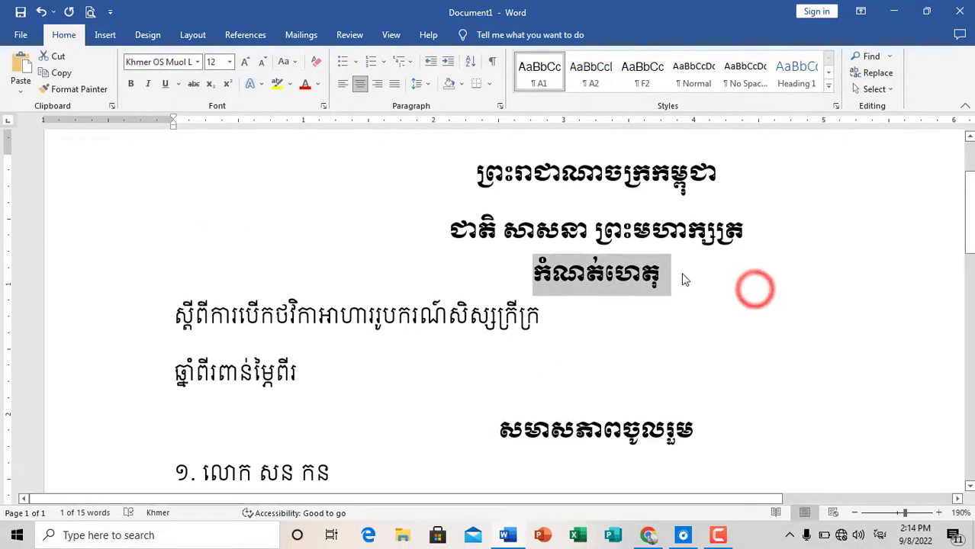
- Try A2 on the កំណត់ហេតុ heading, then restore its centred bold A1 style
left_click(590, 74)
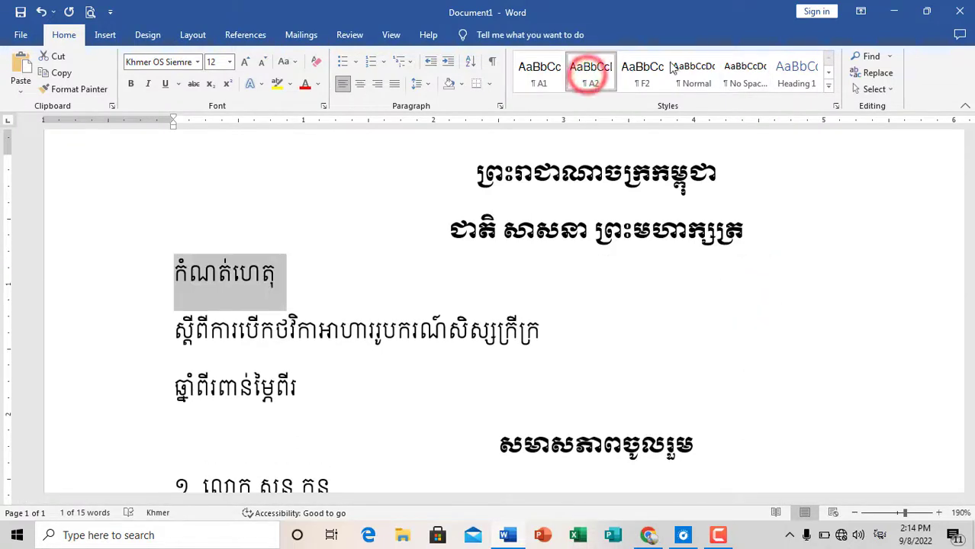
left_click(540, 72)
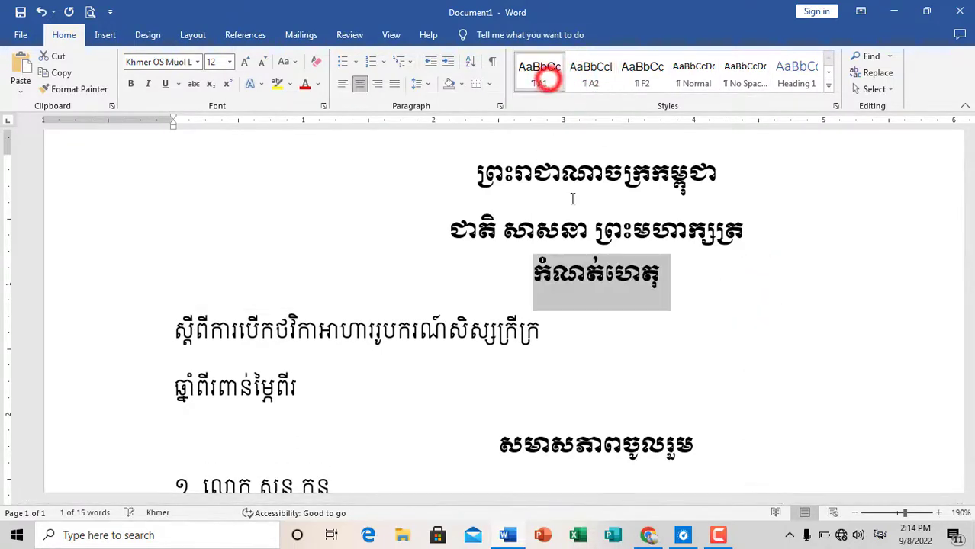
left_click(518, 351)
- Make សមាសភាពចូលរួម a centred bold A1 heading after briefly trying A2
double_click(707, 462)
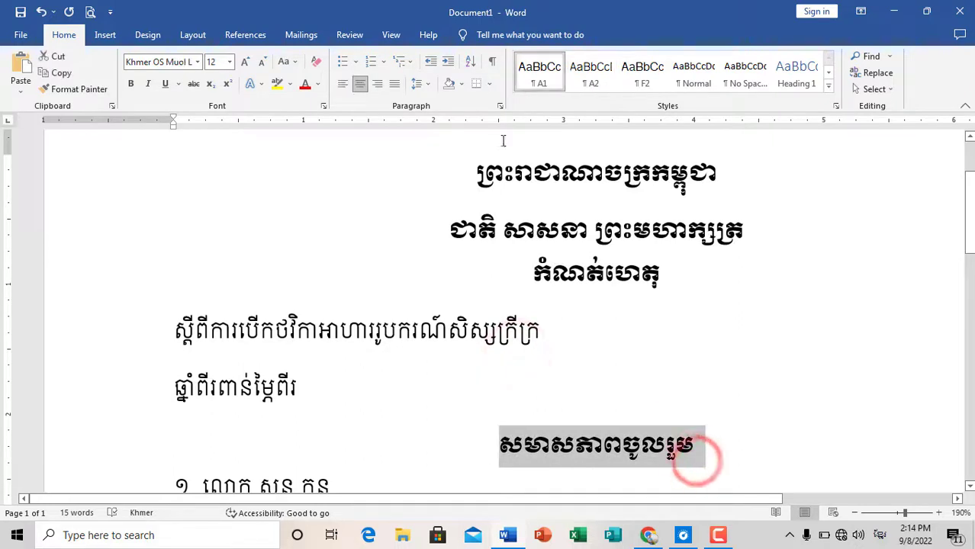
left_click(592, 73)
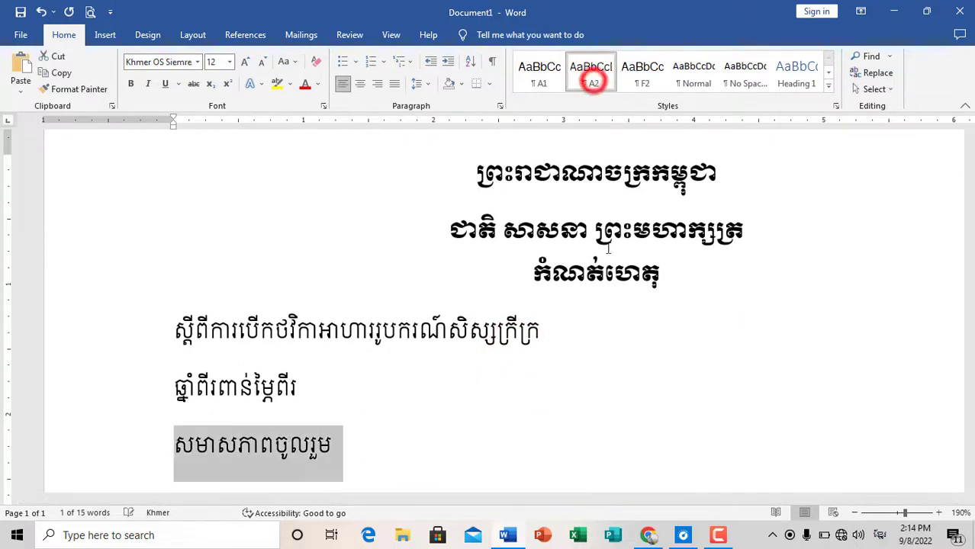
left_click(508, 398)
scroll(303, 338, "down", 3)
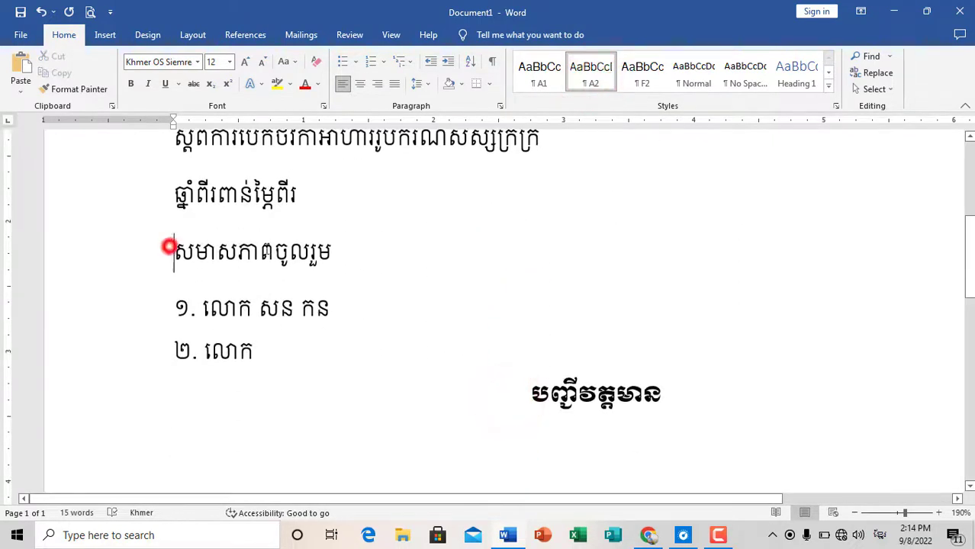
left_click_drag(168, 247, 354, 244)
scroll(354, 245, "up", 3)
left_click(544, 79)
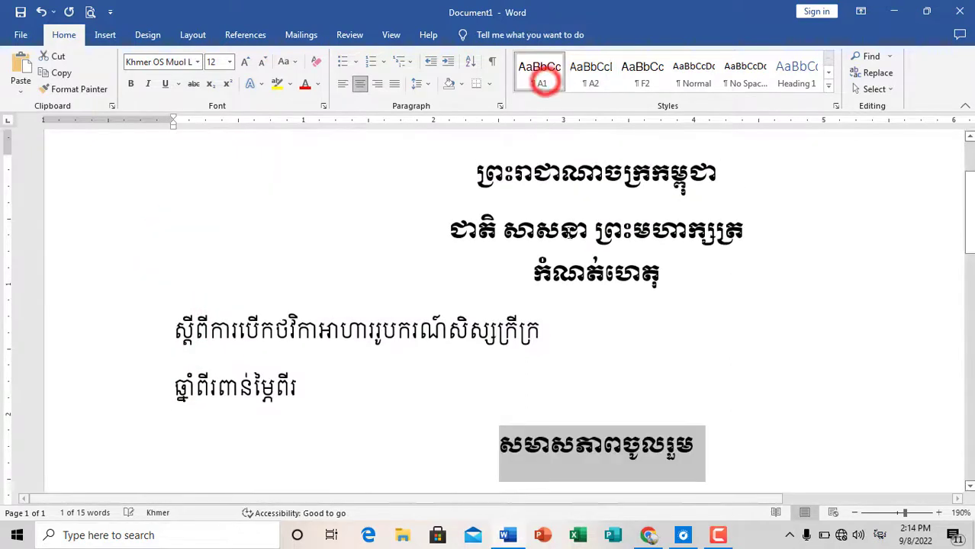
scroll(597, 305, "down", 2)
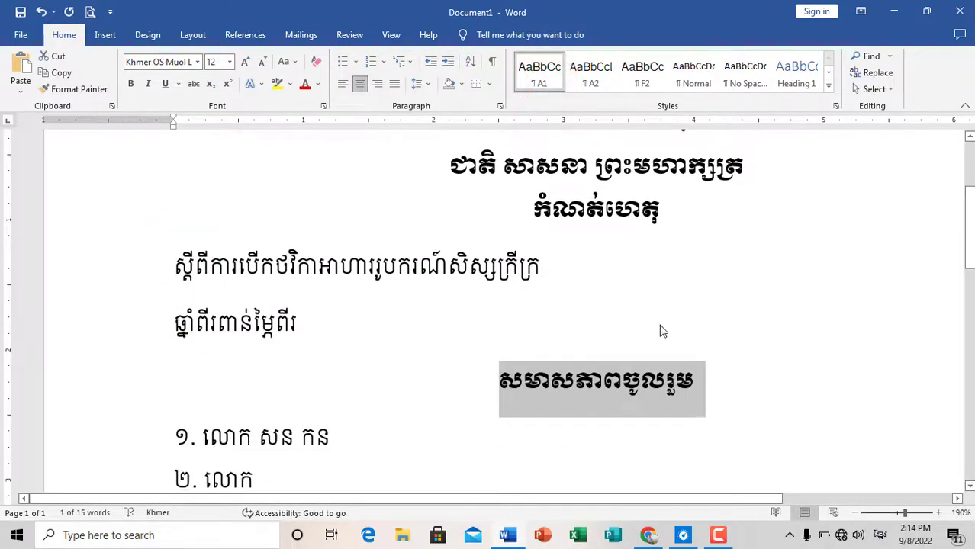
scroll(663, 331, "down", 2)
left_click(600, 321)
scroll(536, 362, "down", 5)
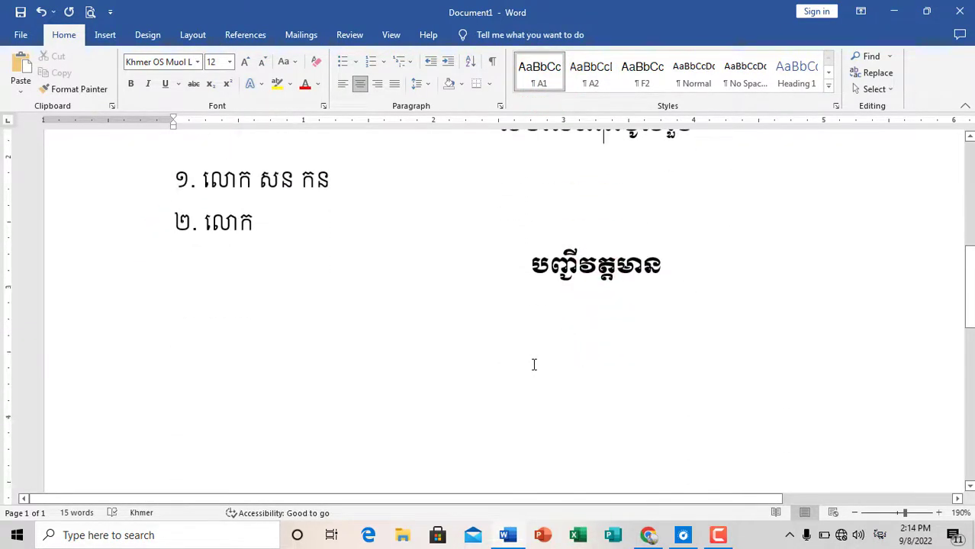
scroll(535, 365, "up", 4)
scroll(510, 346, "down", 1)
scroll(510, 348, "up", 7)
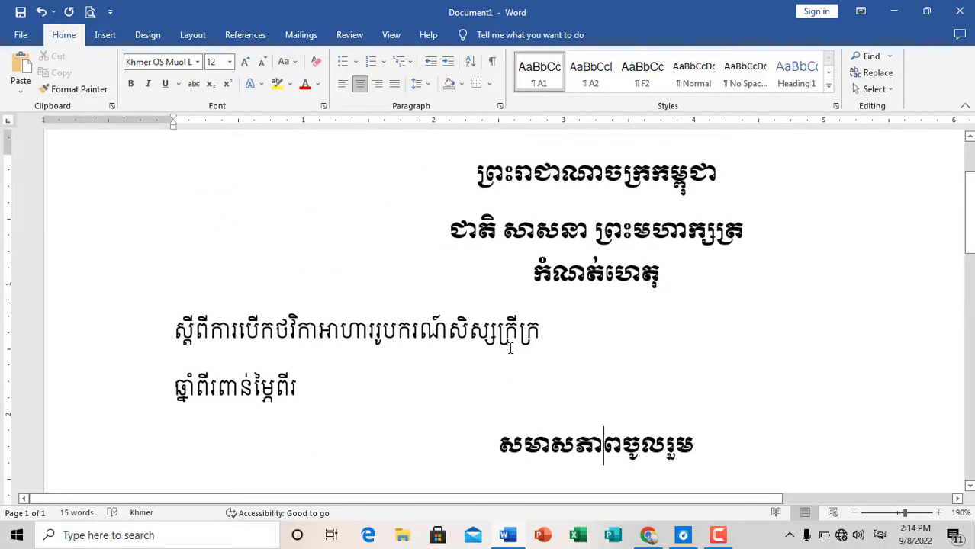
scroll(511, 348, "up", 4)
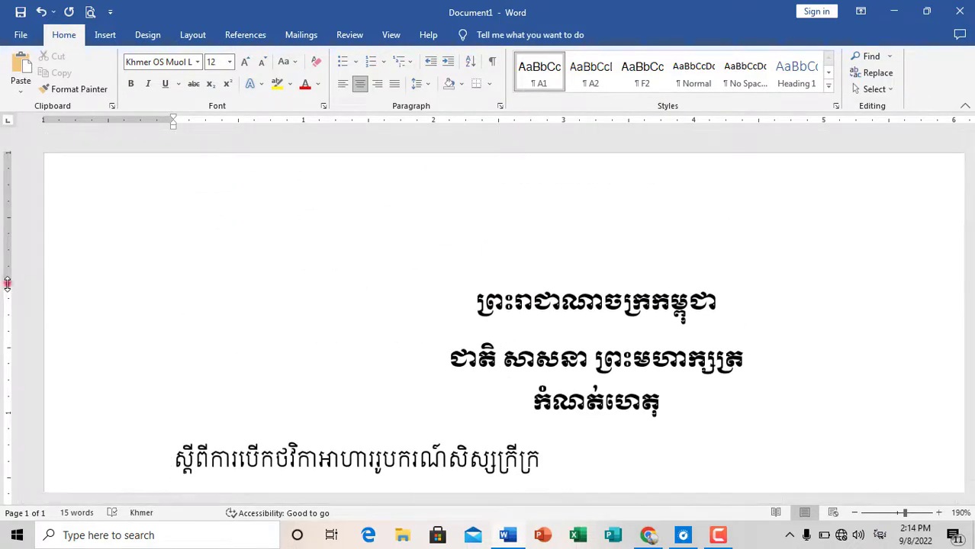
scroll(15, 282, "down", 2)
scroll(458, 343, "down", 1)
scroll(564, 338, "down", 3)
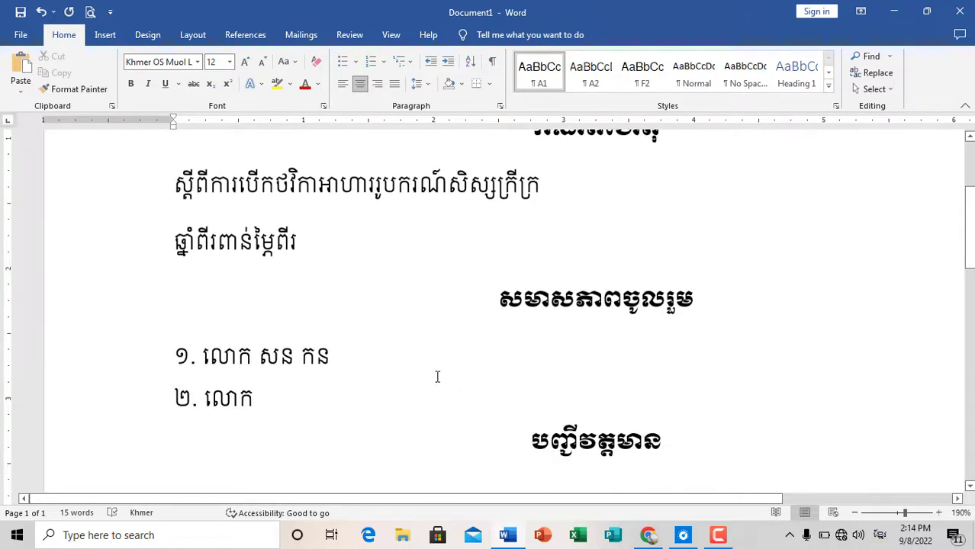
scroll(422, 378, "up", 1)
scroll(421, 381, "up", 3)
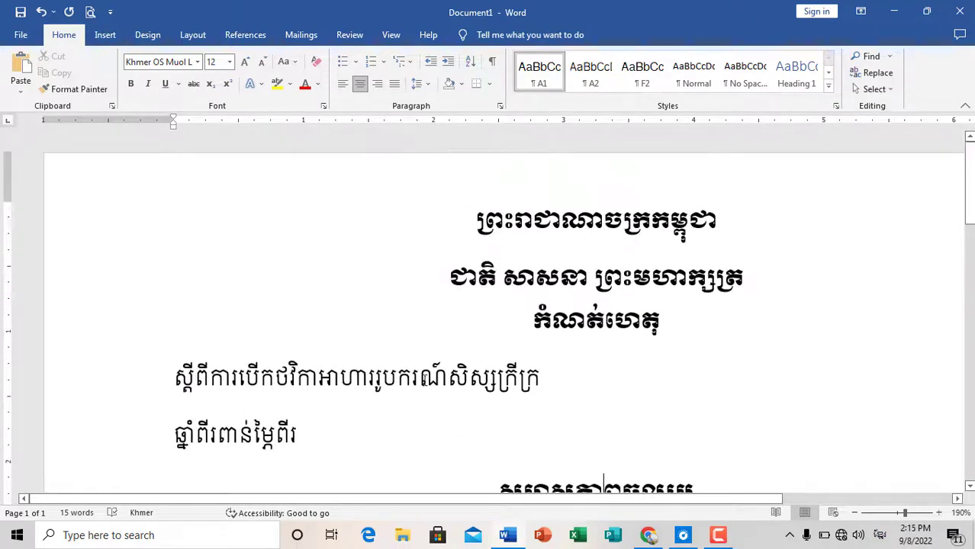
scroll(682, 367, "down", 4)
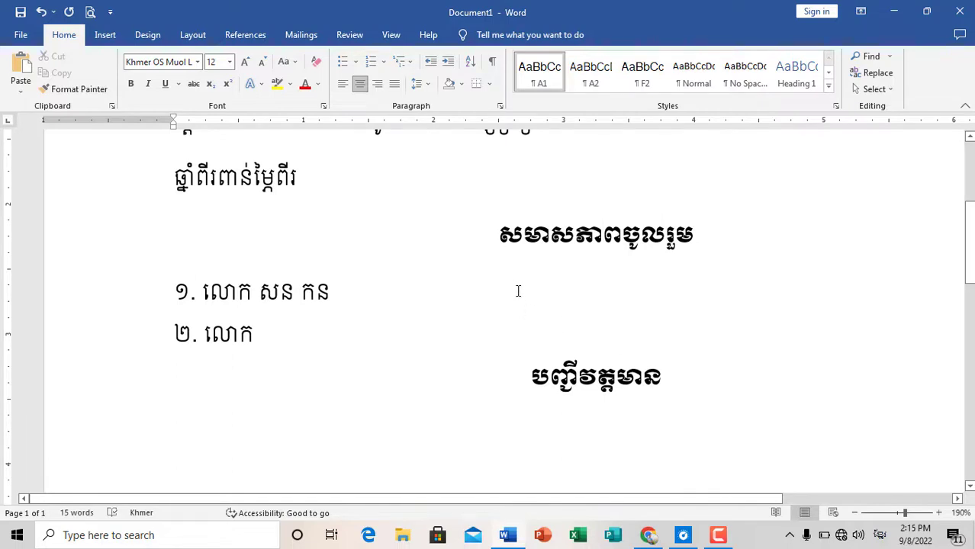
scroll(518, 291, "down", 3)
scroll(518, 290, "up", 2)
scroll(519, 291, "up", 5)
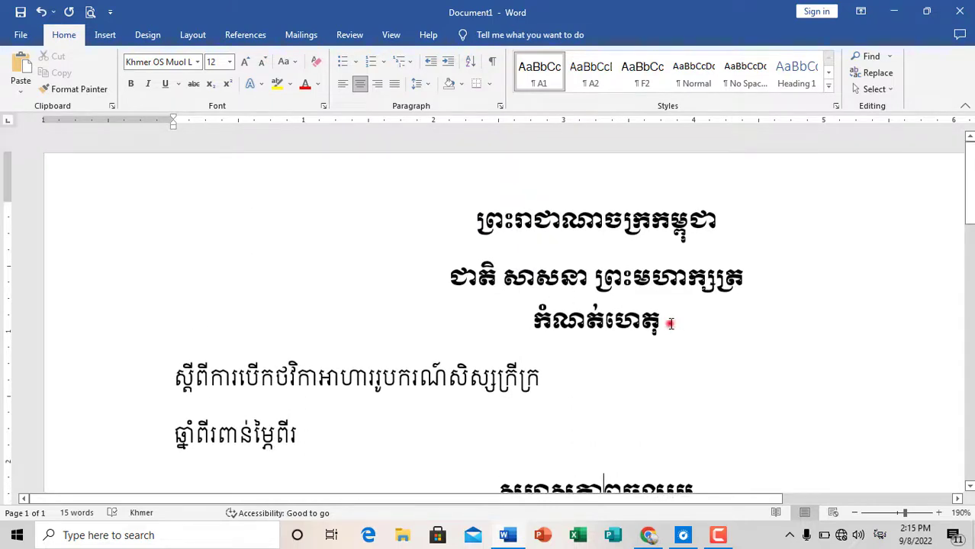
scroll(669, 325, "down", 3)
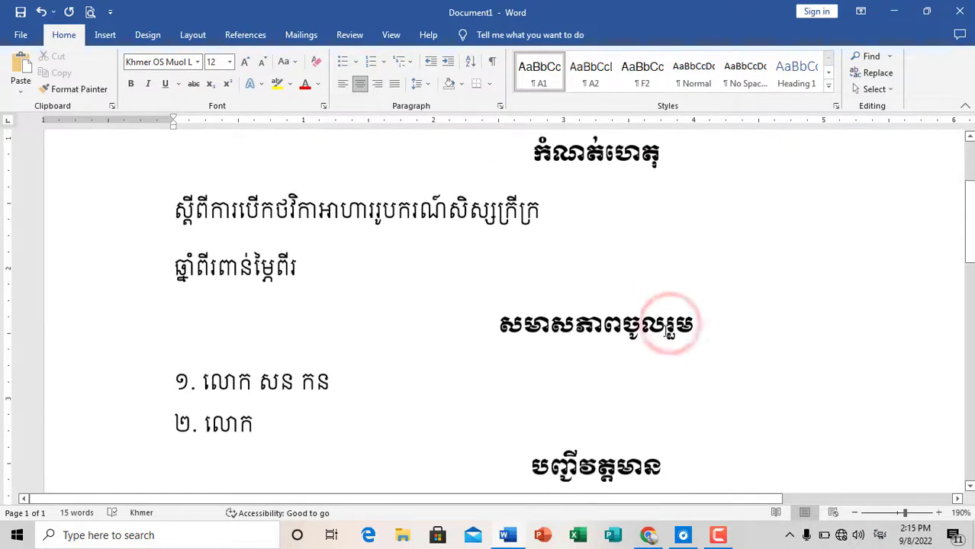
triple_click(346, 268)
left_click(570, 255)
scroll(643, 300, "down", 3)
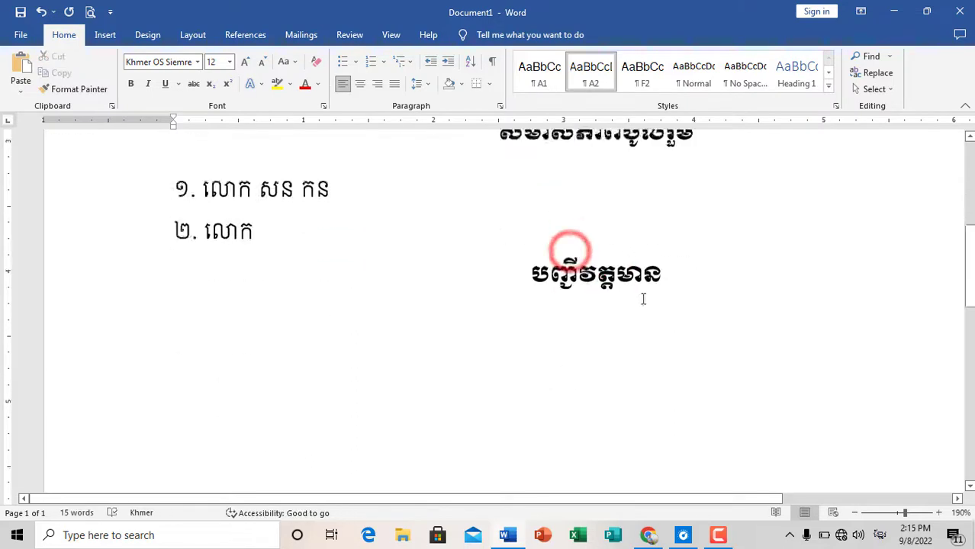
scroll(654, 309, "up", 2)
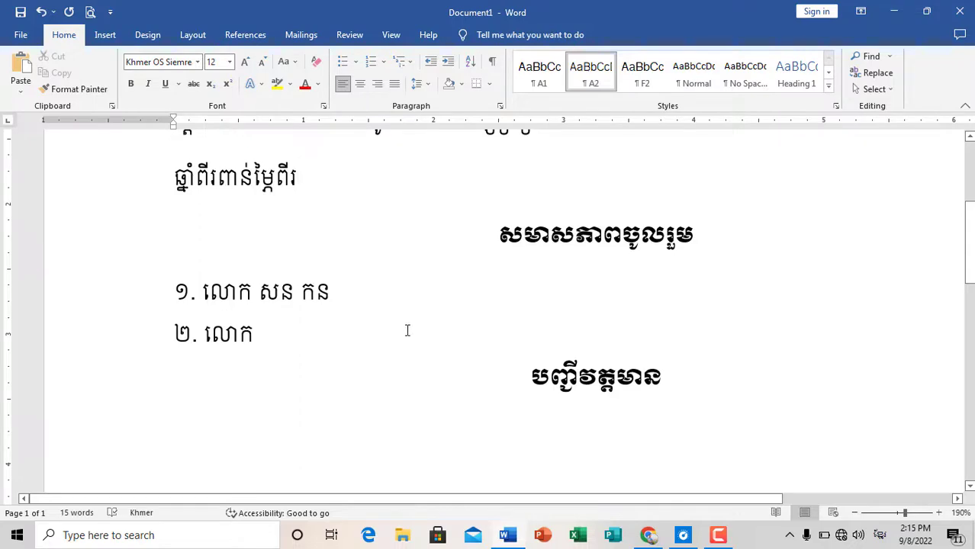
scroll(408, 330, "up", 3)
scroll(412, 334, "down", 4)
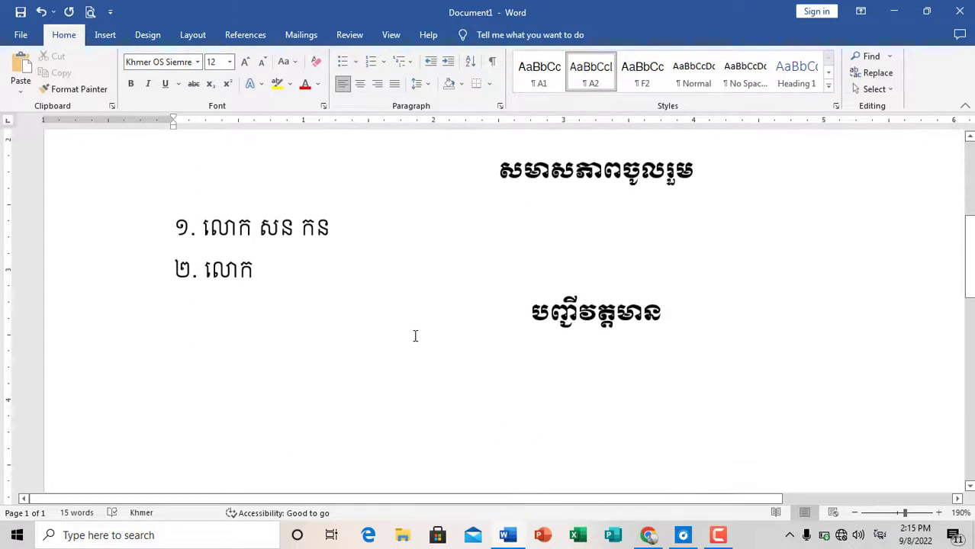